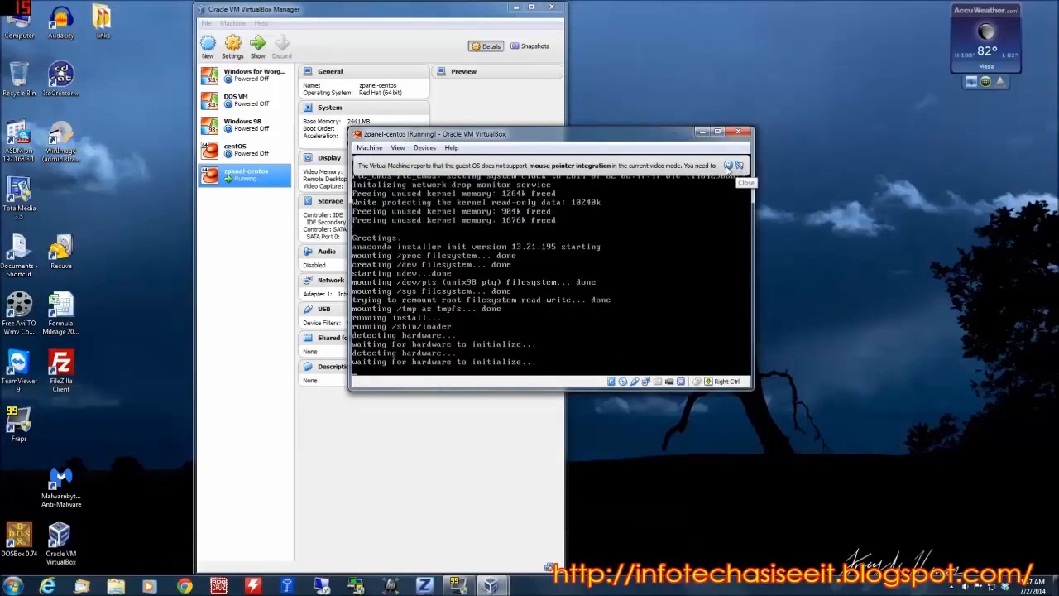
Dismiss the mouse pointer integration notice and skip the installation media test.
left_click(728, 166)
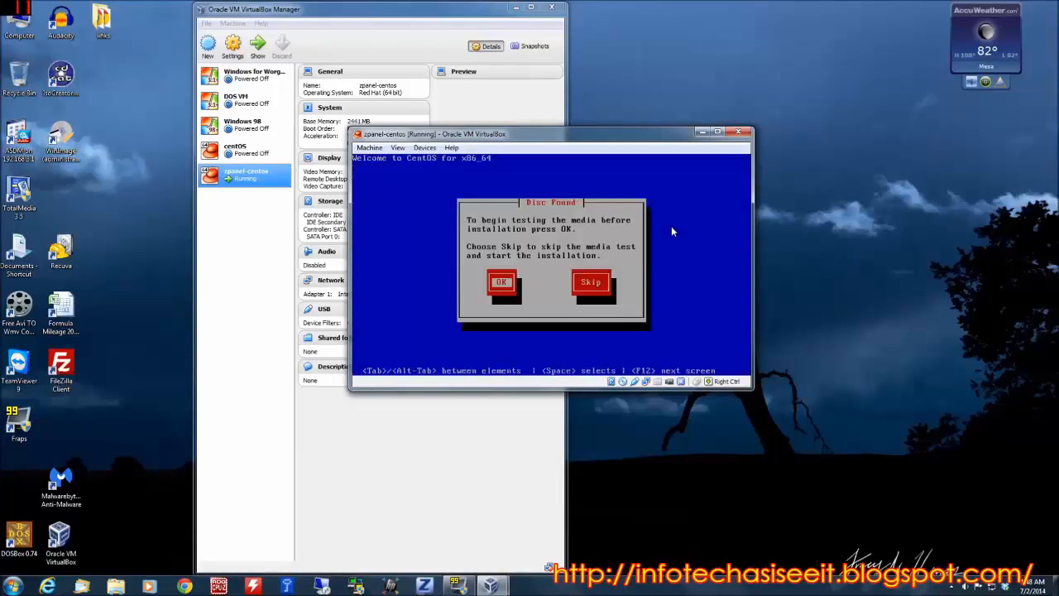
key("Tab")
key("space")
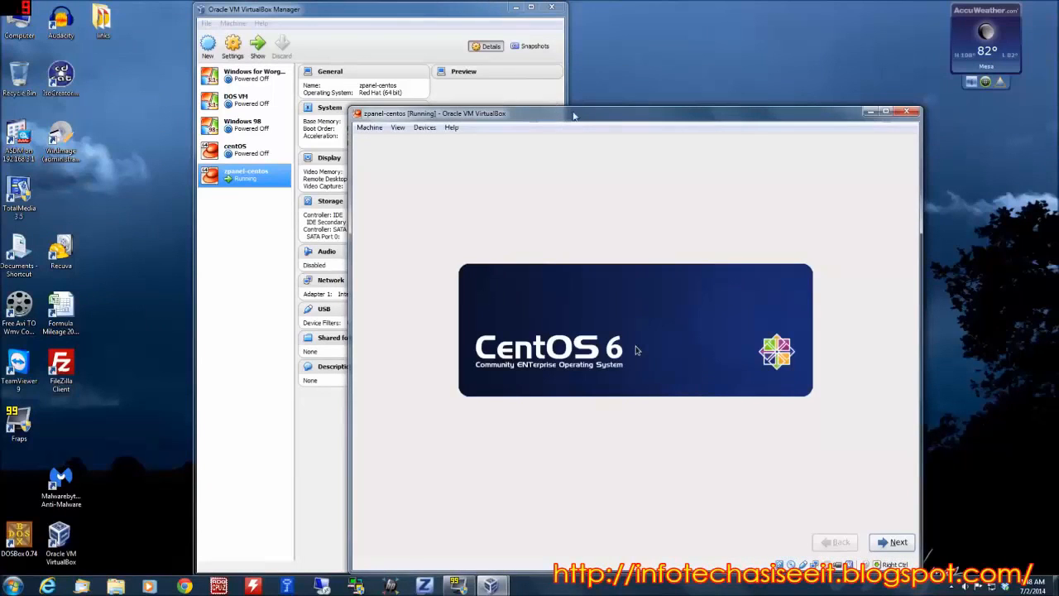
Start the CentOS 6 installer, accepting English as the installation language and U.S. English as the keyboard.
left_click_drag(571, 114, 500, 62)
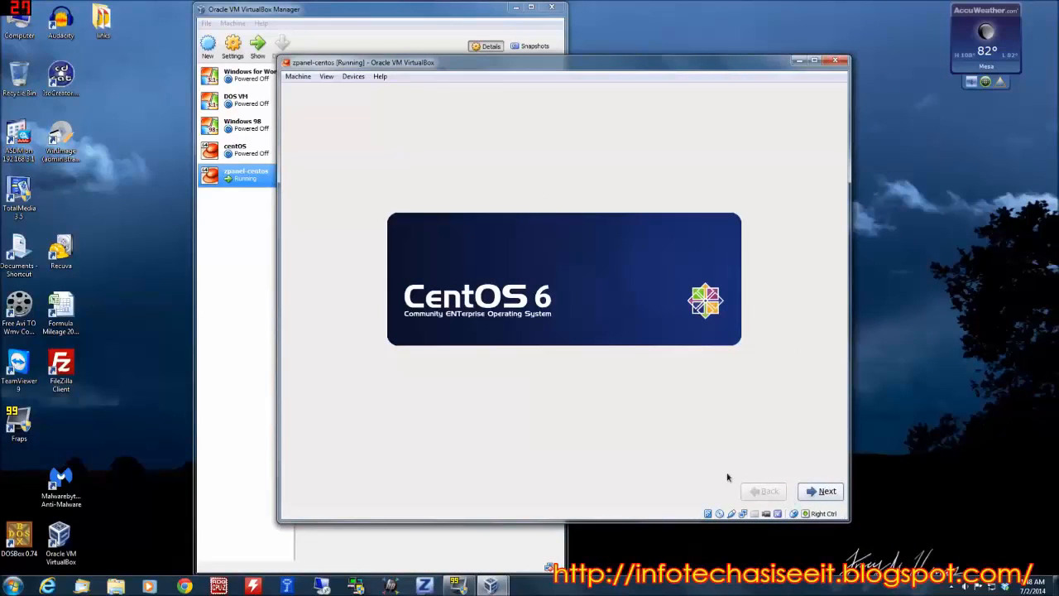
left_click(822, 492)
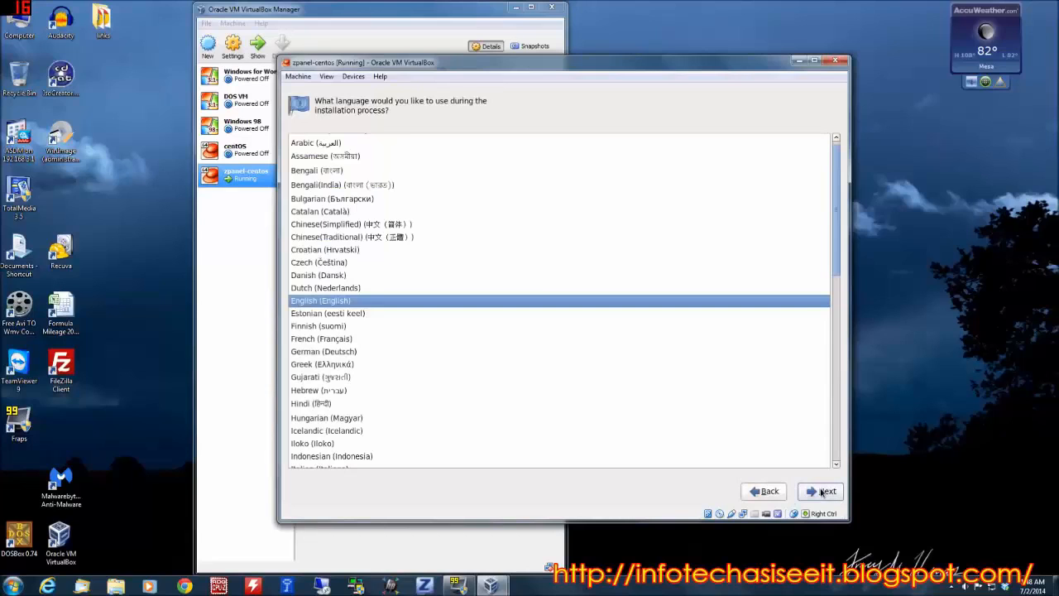
left_click(821, 493)
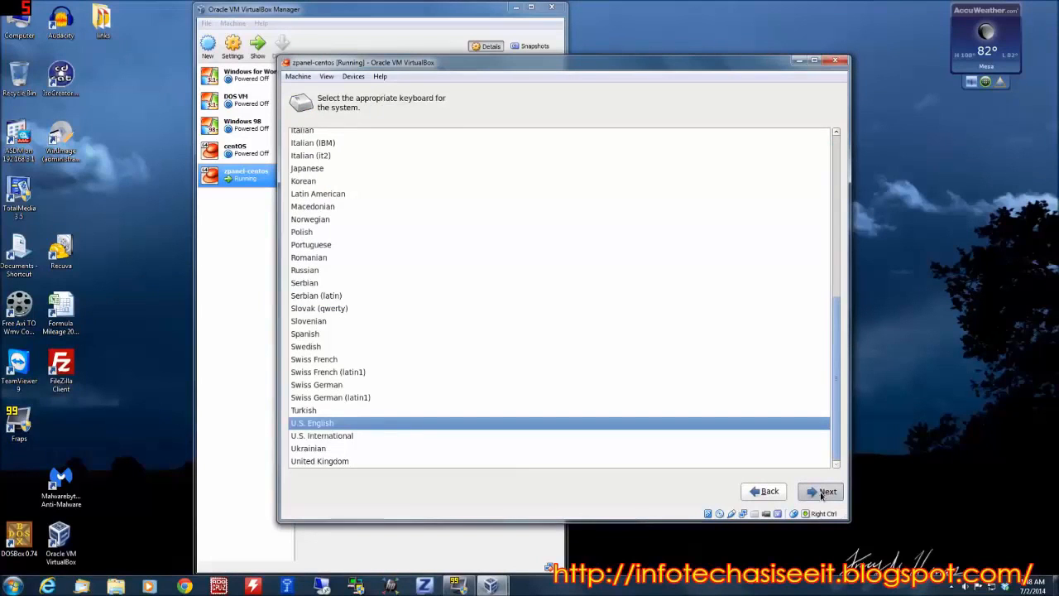
left_click(822, 493)
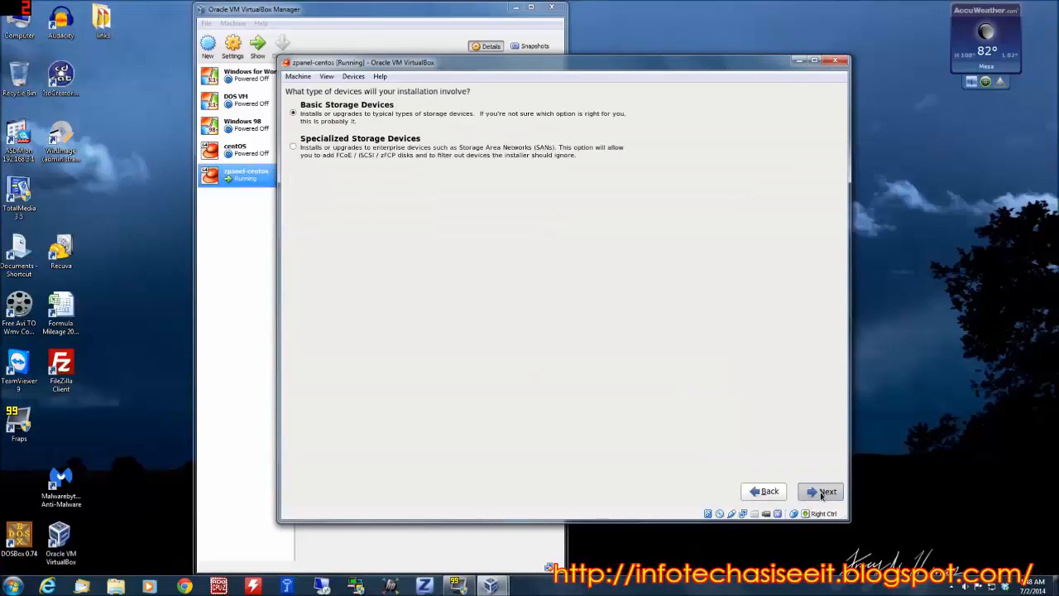
Accept Basic Storage Devices for the installation and discard any data on the VBOX hard disk.
left_click(822, 492)
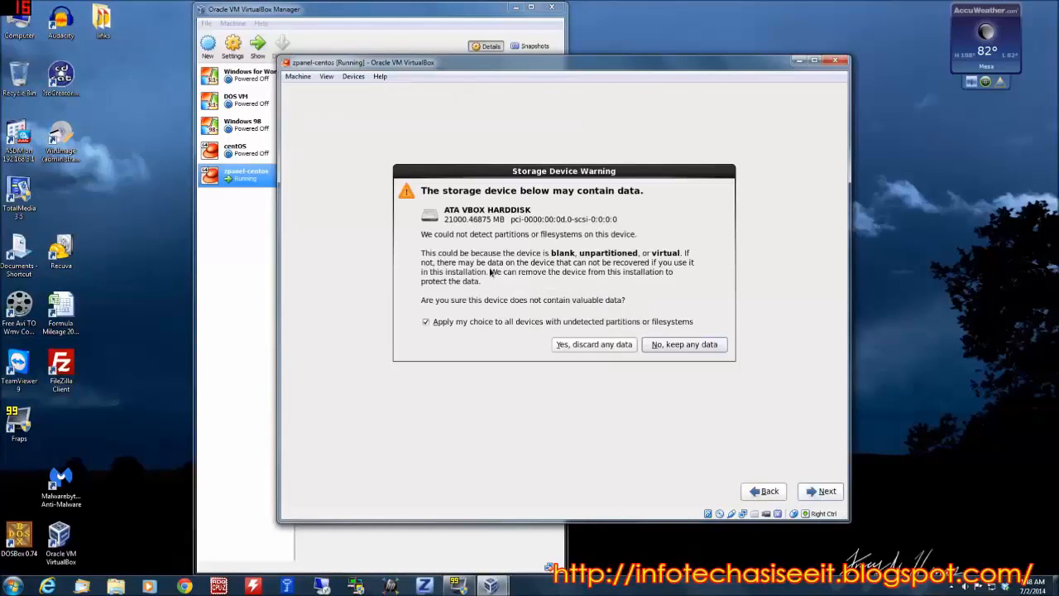
left_click(595, 344)
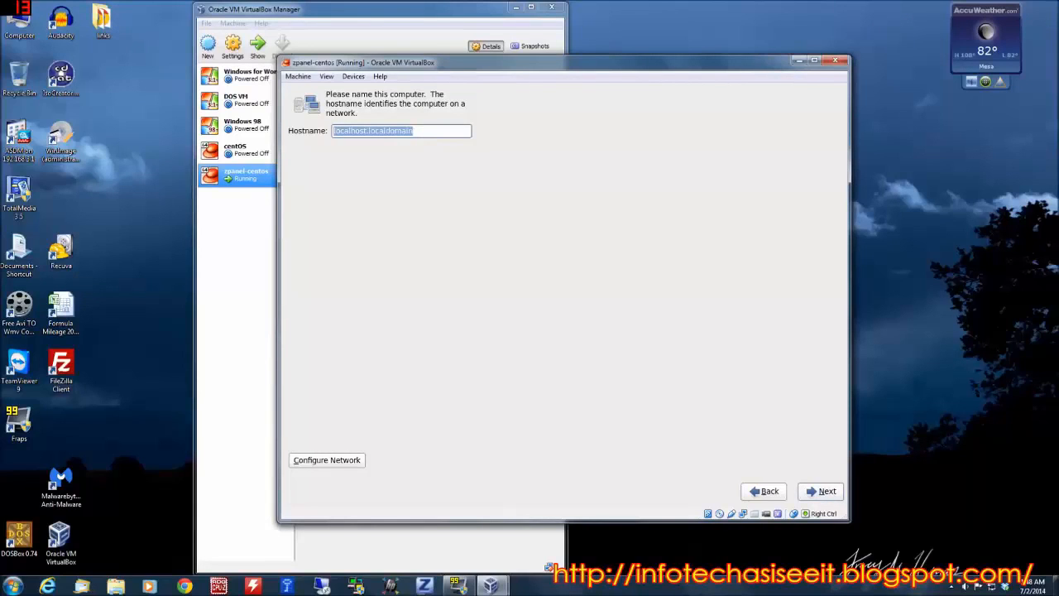
Set the computer's hostname to centos-2.jimtest.net.
type("cent")
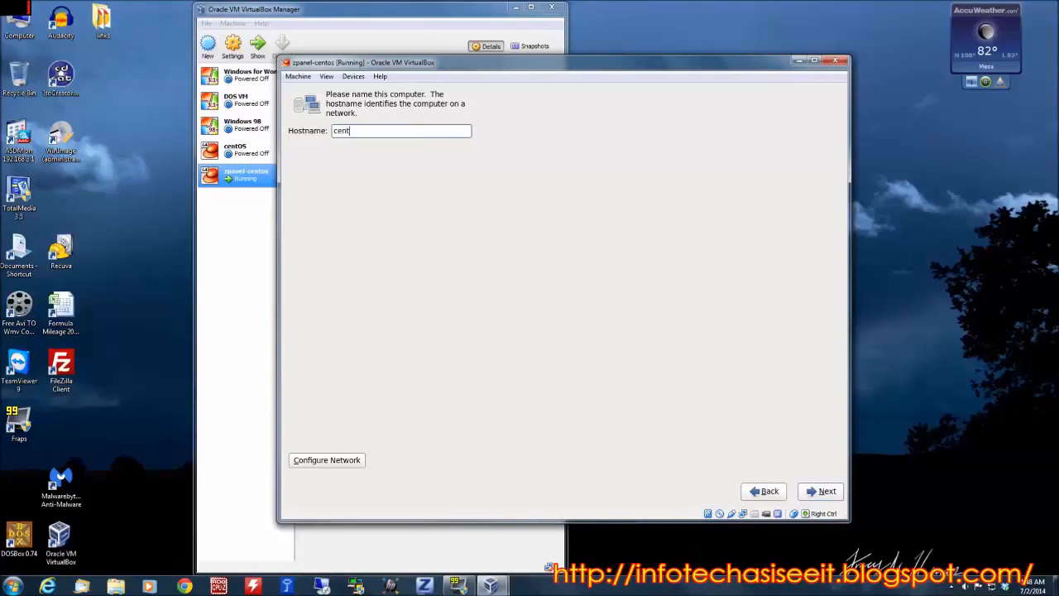
type("os-2.jimtest.net")
Edit the System eth0 wired connection and set its IPv4 method to Manual.
left_click(340, 461)
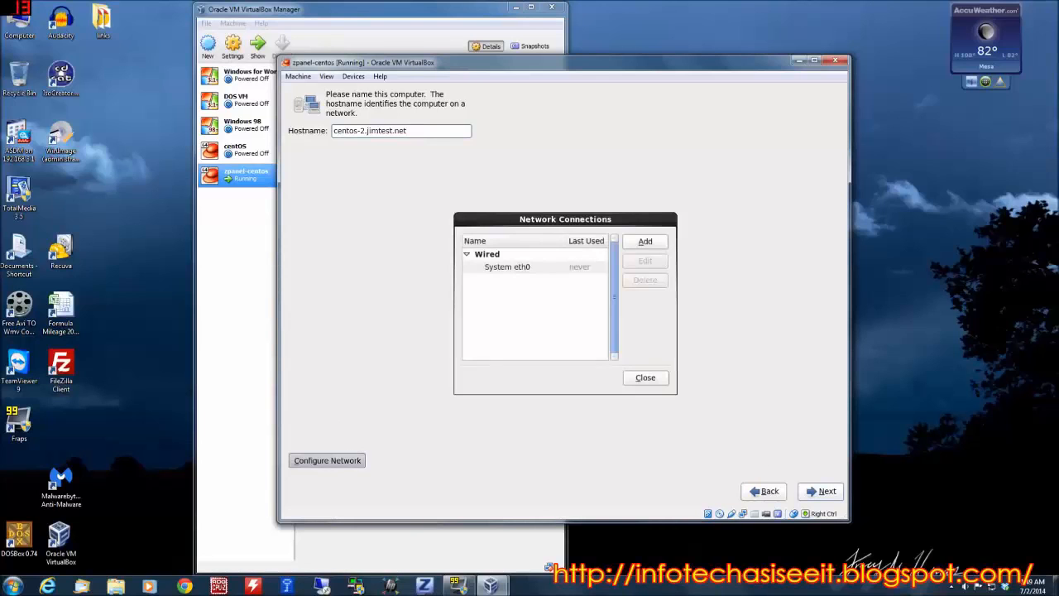
left_click(525, 266)
left_click(649, 261)
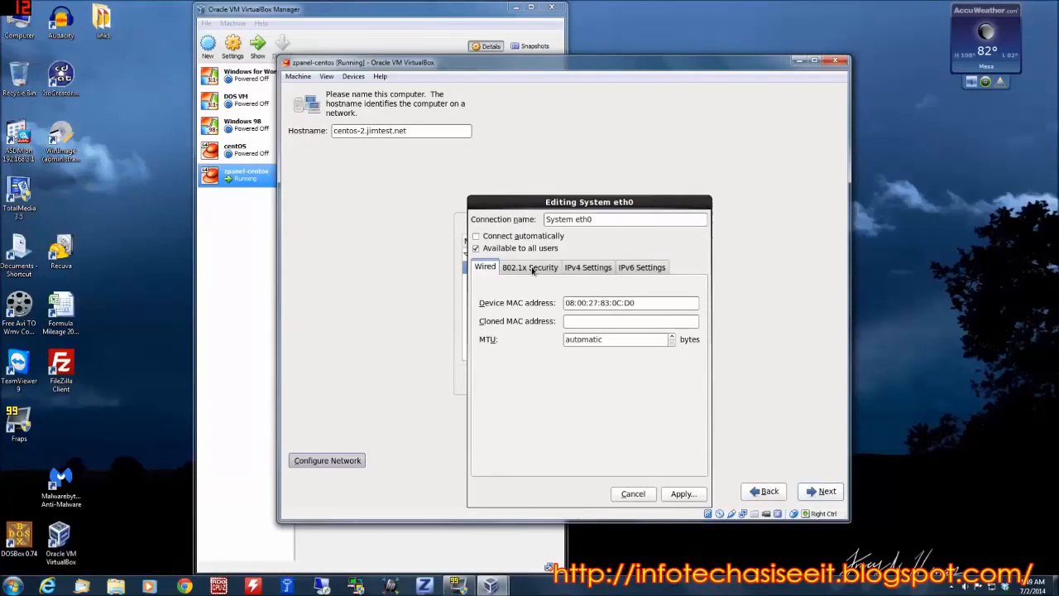
left_click(583, 272)
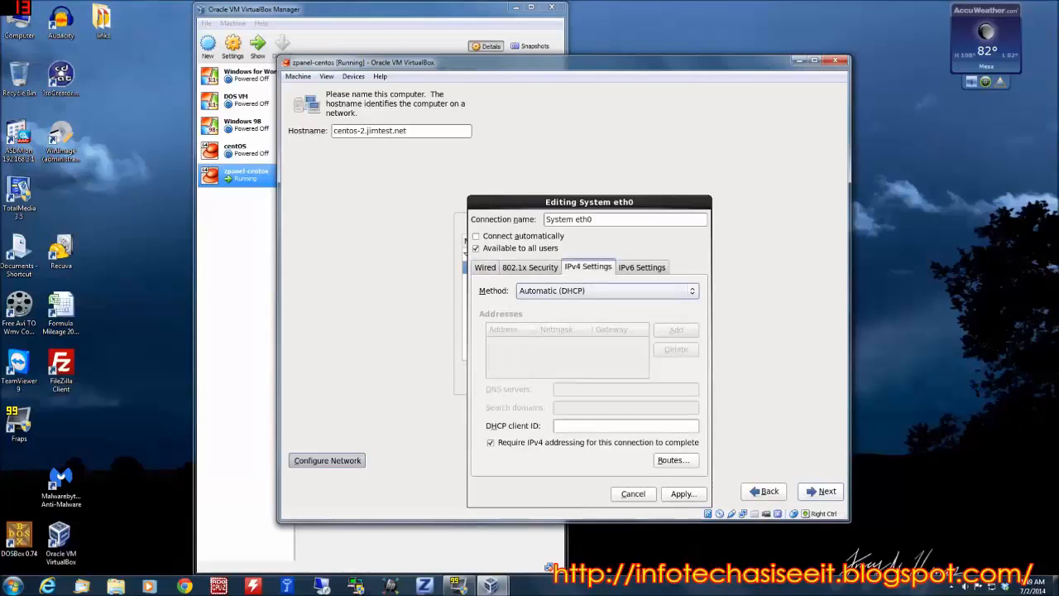
left_click(598, 292)
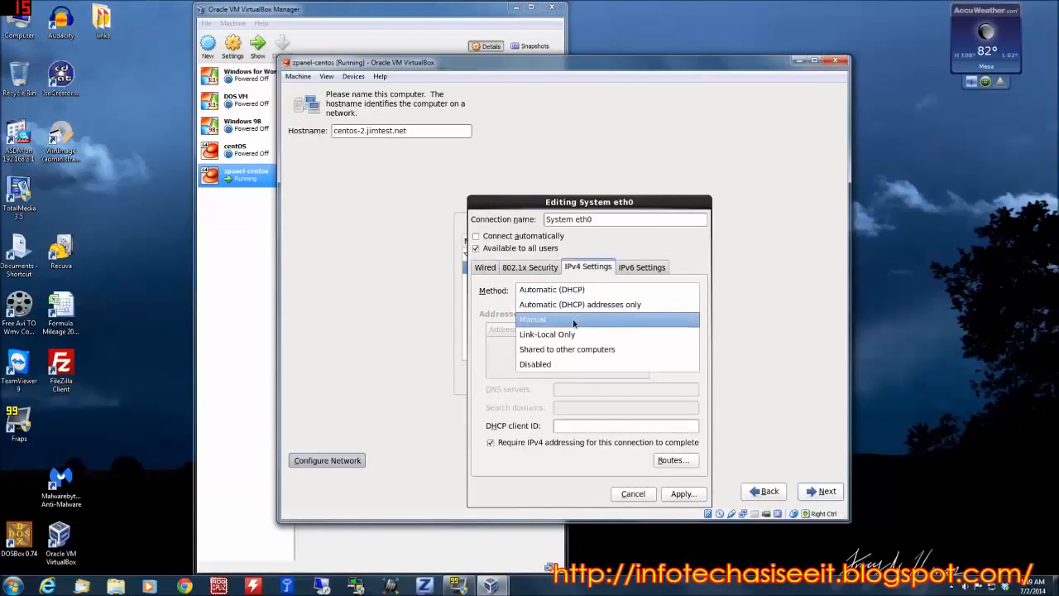
left_click(534, 319)
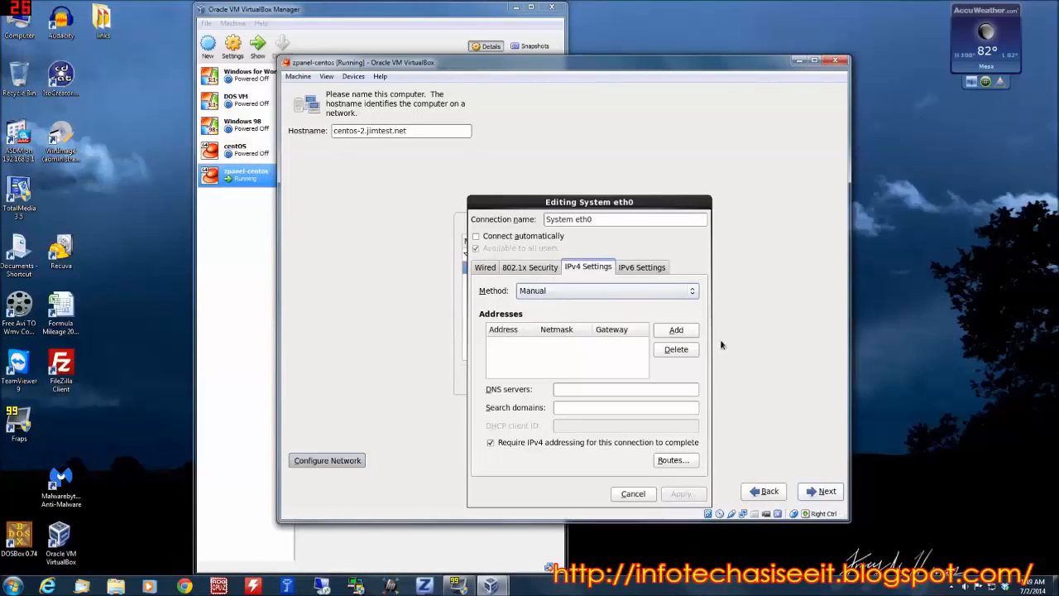
Add the IPv4 address 192.168.3.178 with netmask 16 and gateway 192.168.3.1.
left_click(676, 330)
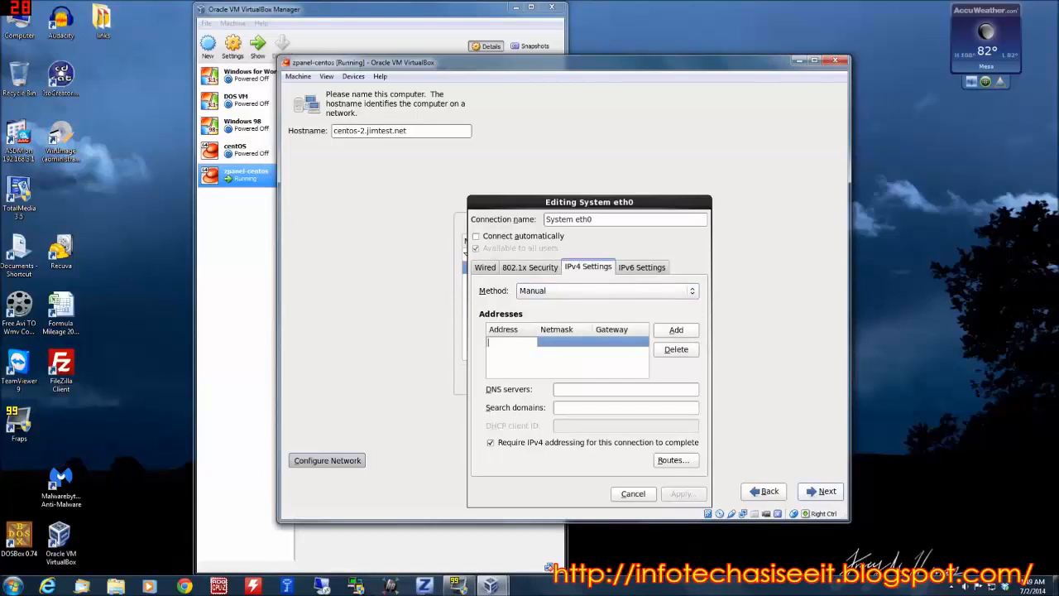
type("1")
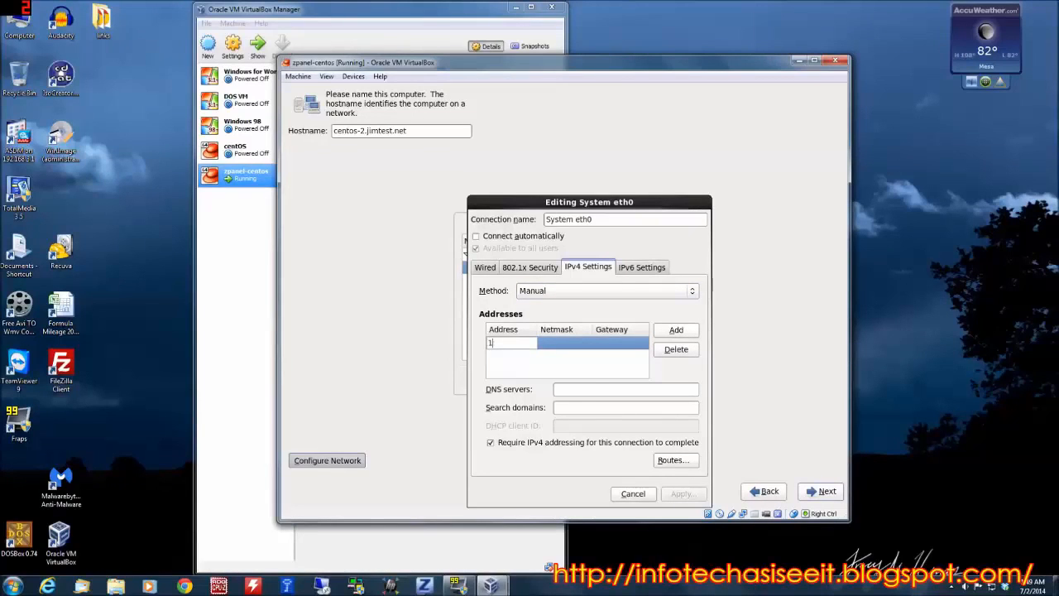
type("92.168.3.178")
left_click(559, 342)
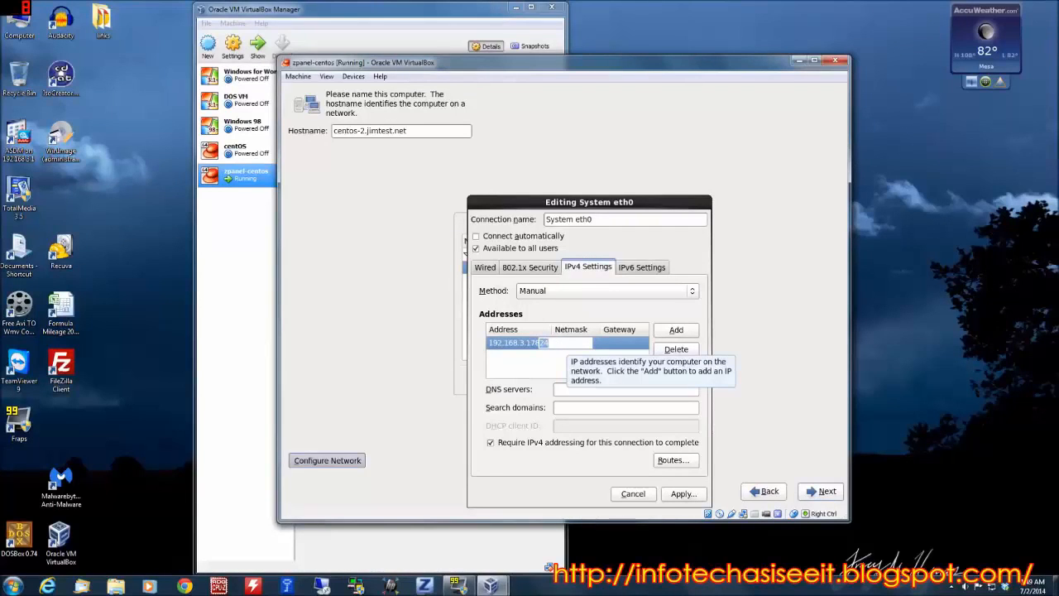
type("16")
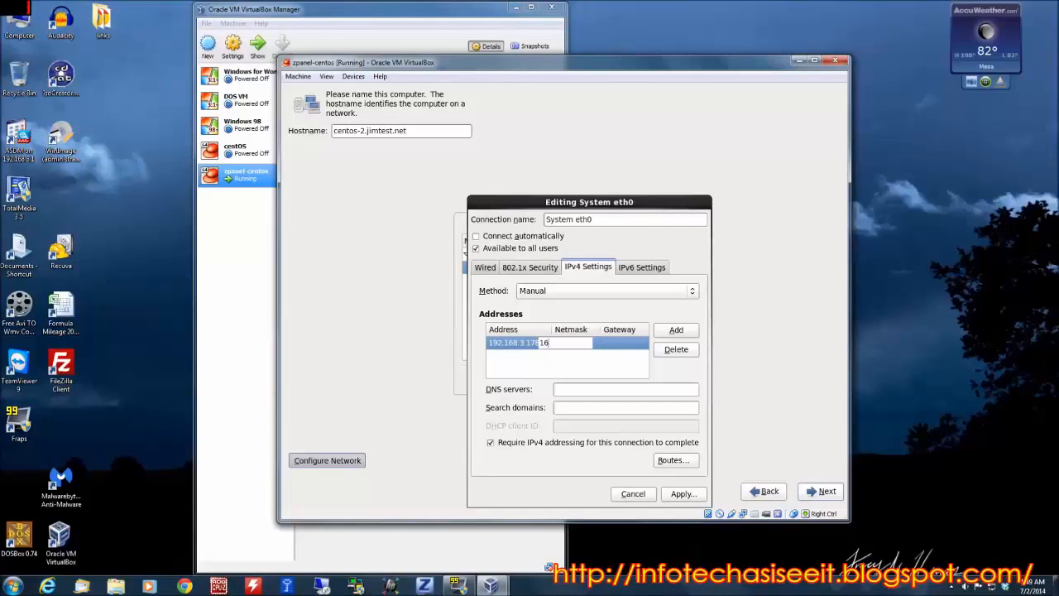
left_click(625, 346)
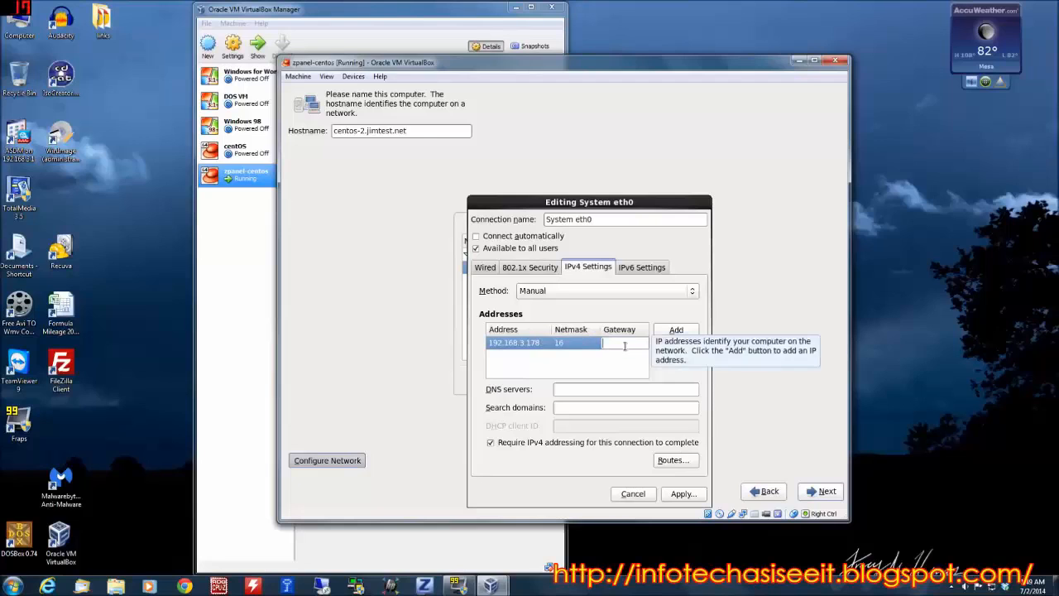
type("192.16")
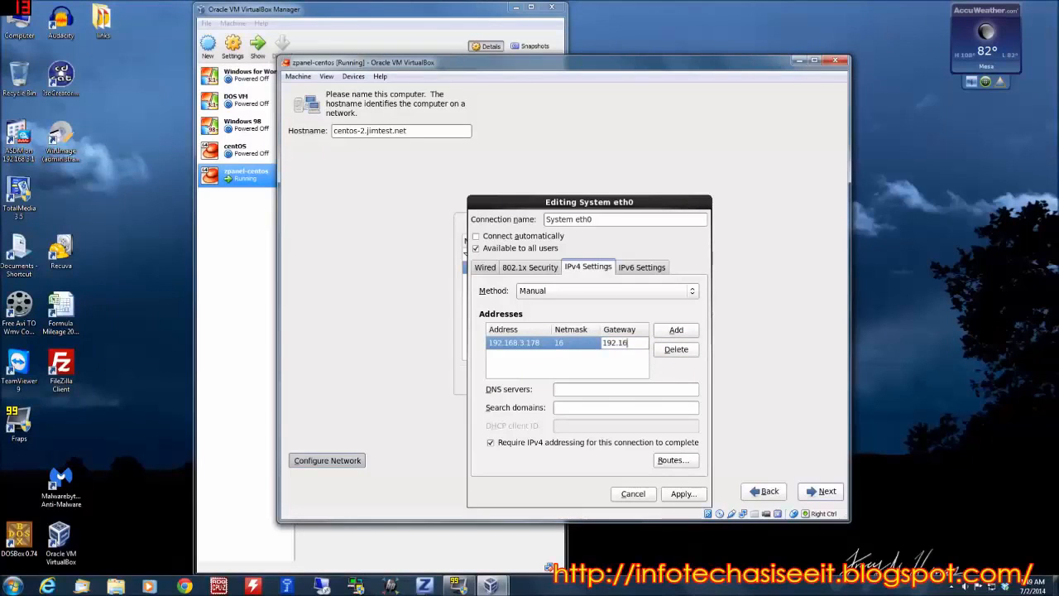
type("8.3.1")
left_click(581, 364)
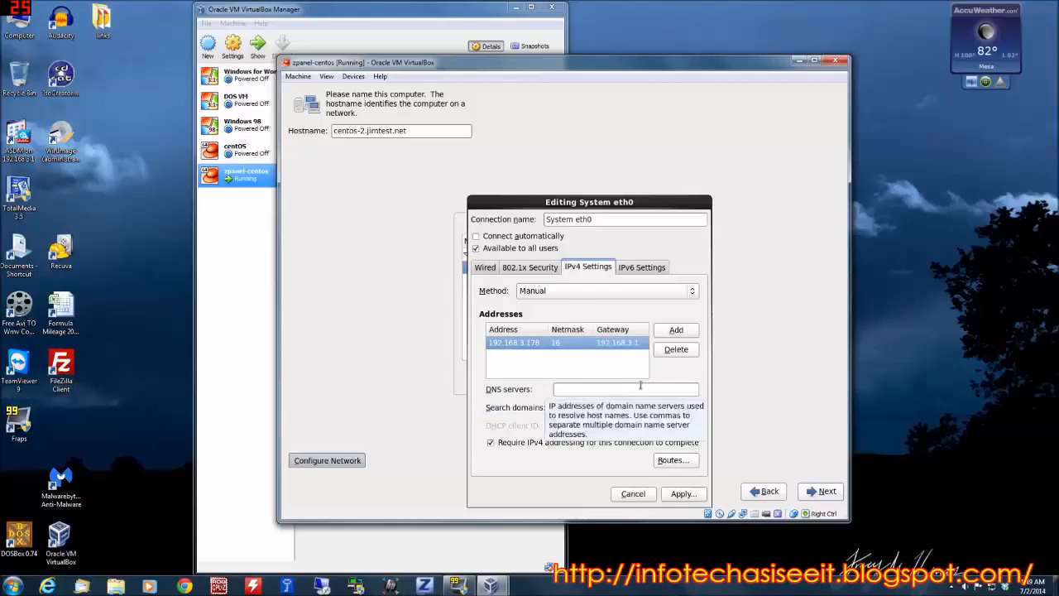
Set the connection's DNS servers to 192.168.3.1,8.8.8.8.
left_click(642, 387)
type("1")
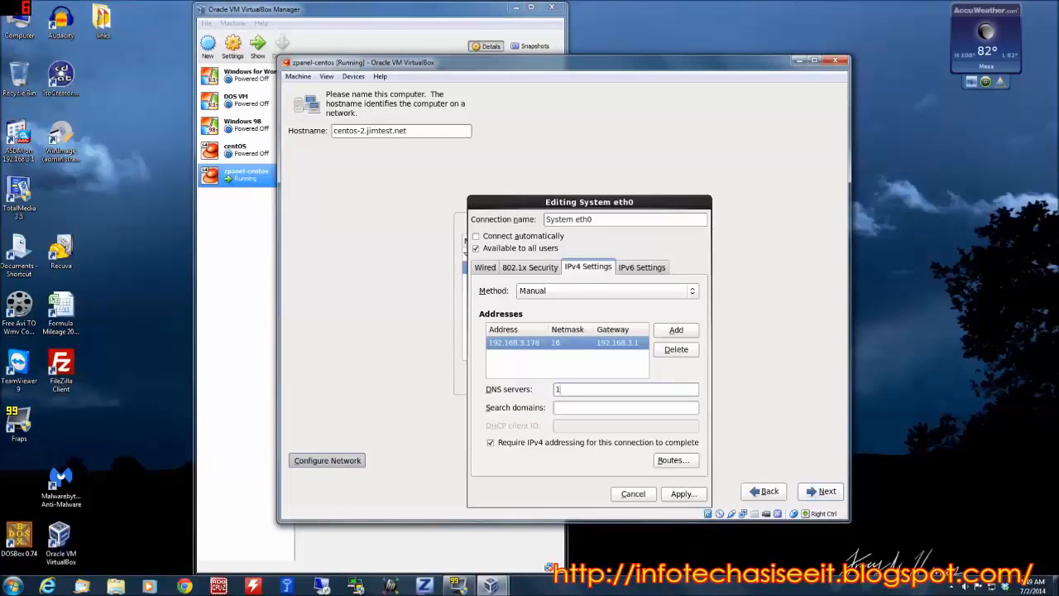
type("92.168.3.1,")
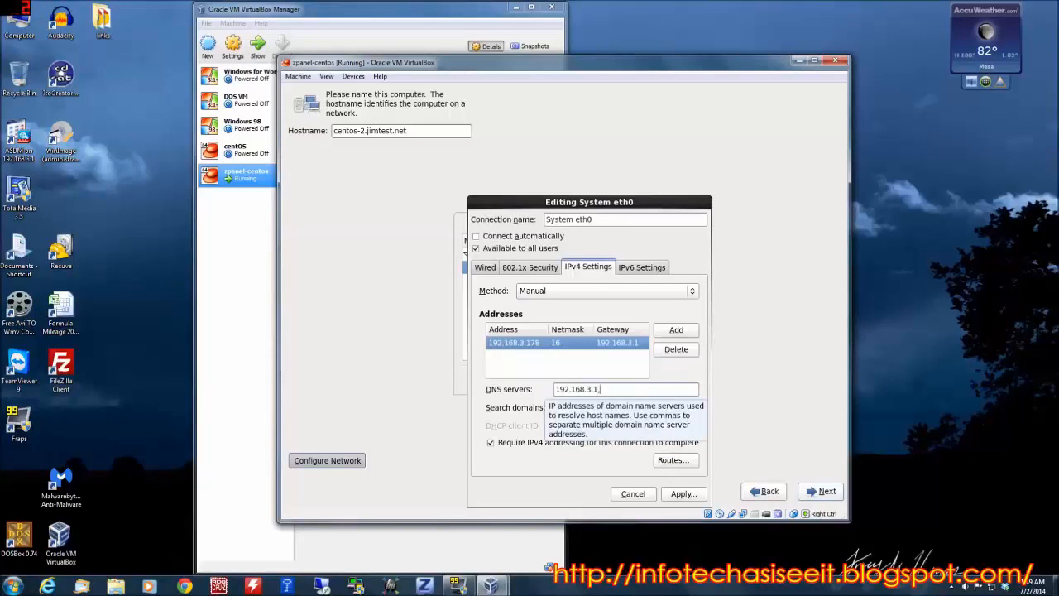
type("8.8.8.8")
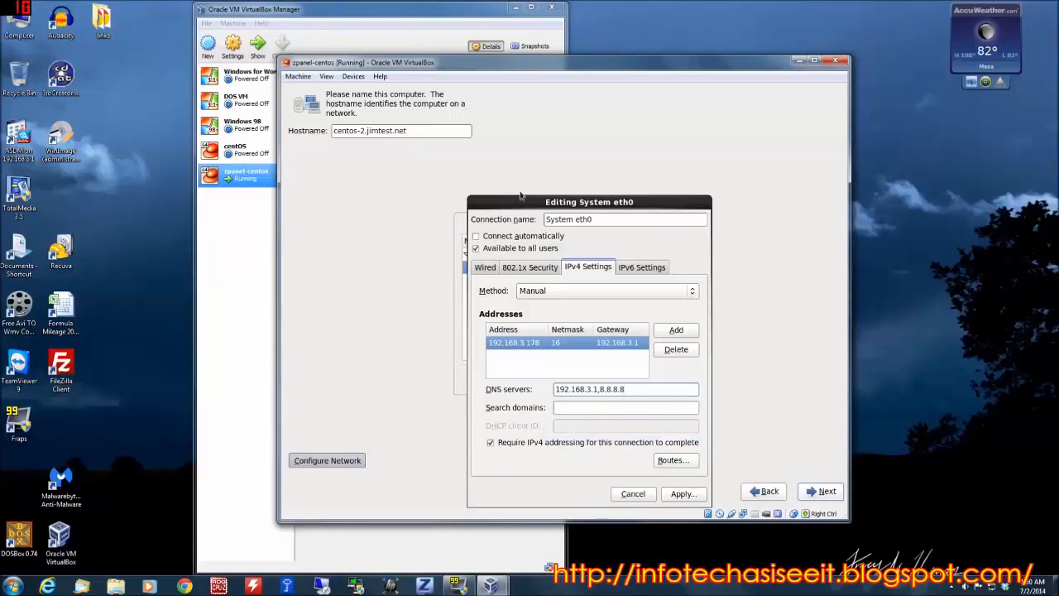
Review the IPv6 and IPv4 settings, apply the System eth0 changes and finish the hostname and network configuration.
left_click(640, 268)
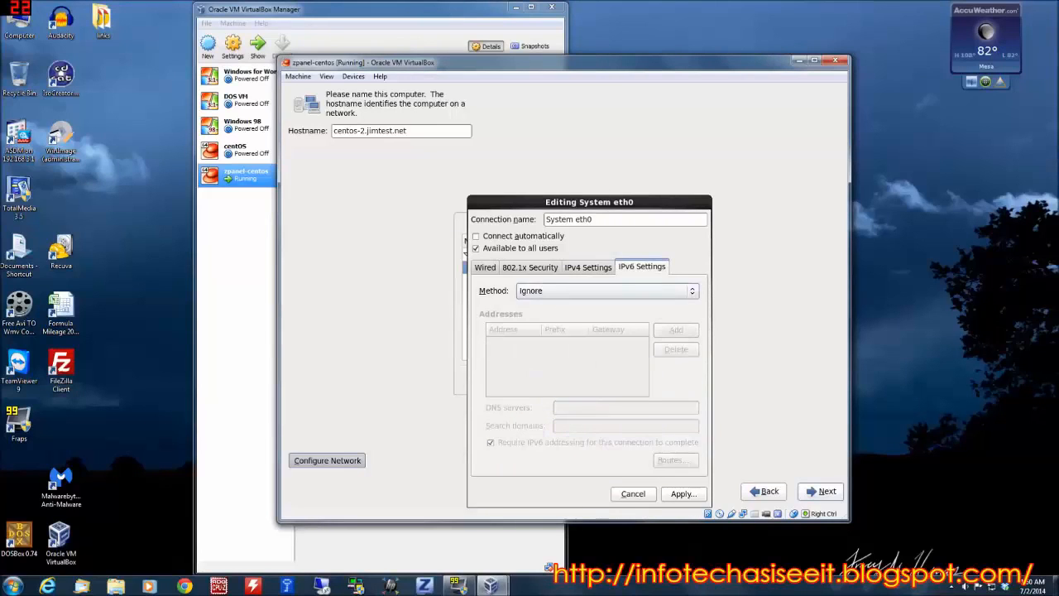
left_click(592, 271)
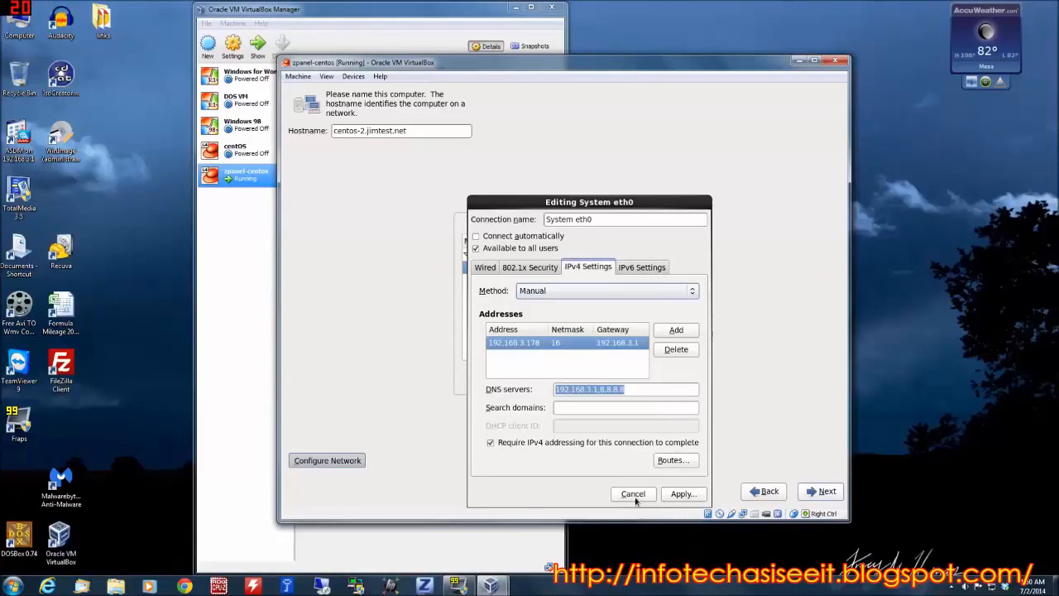
left_click(680, 495)
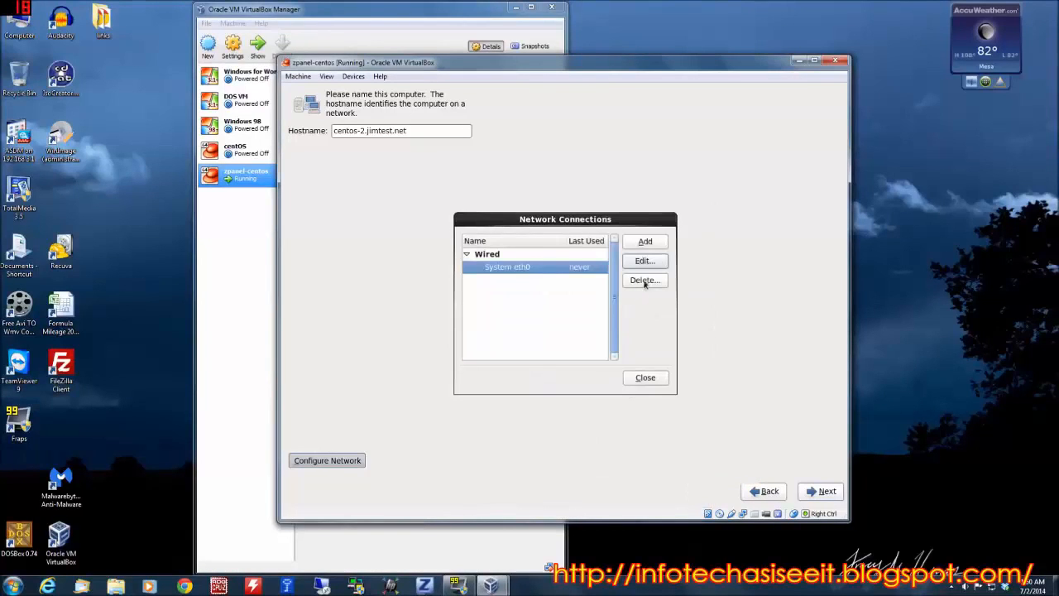
left_click(641, 381)
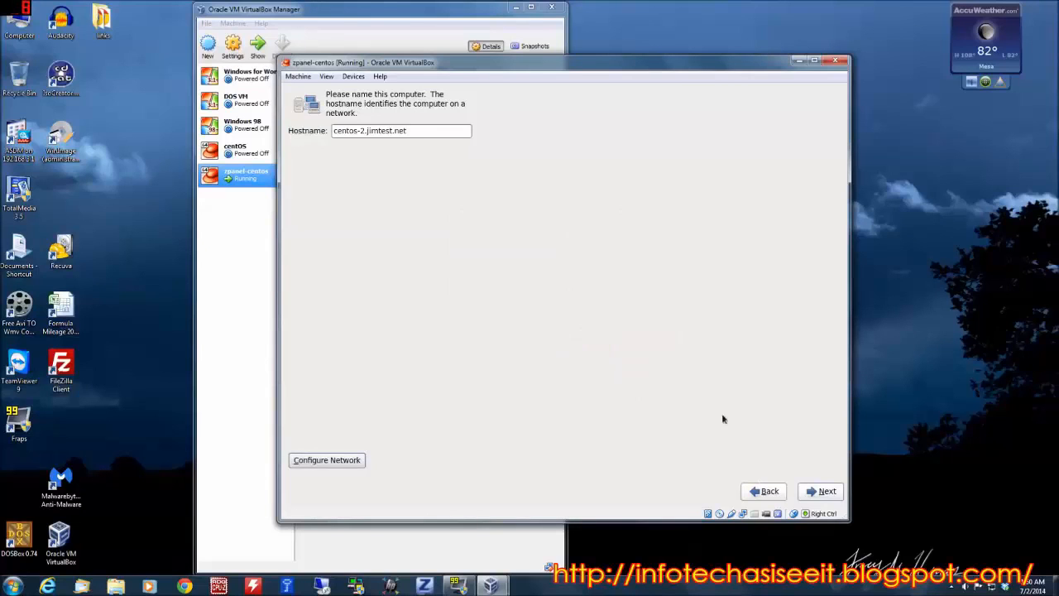
left_click(823, 494)
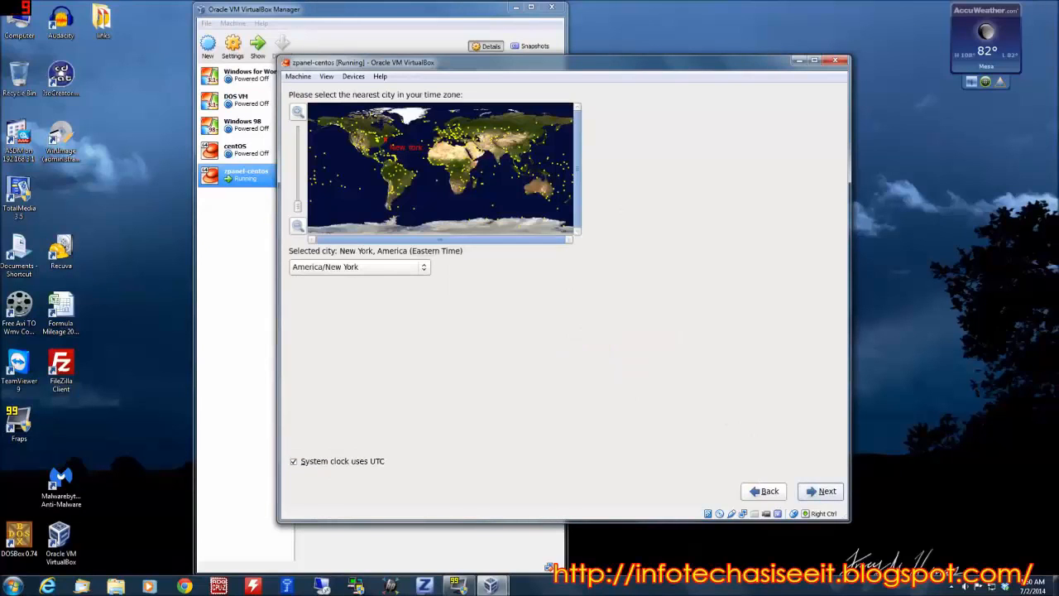
Set the time zone to America/Phoenix and continue to the root account setup.
left_click(427, 268)
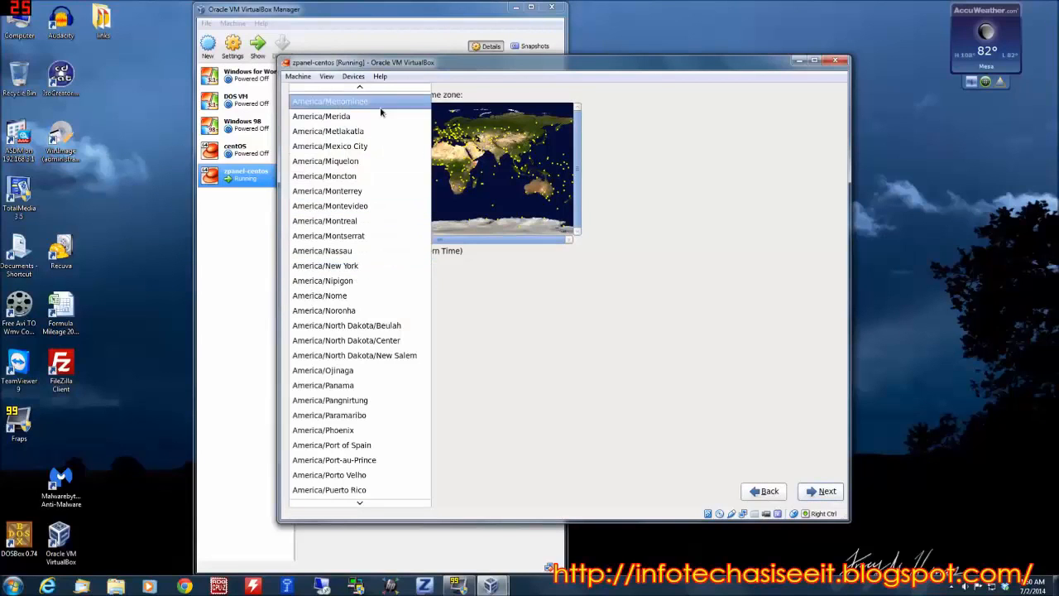
left_click(358, 430)
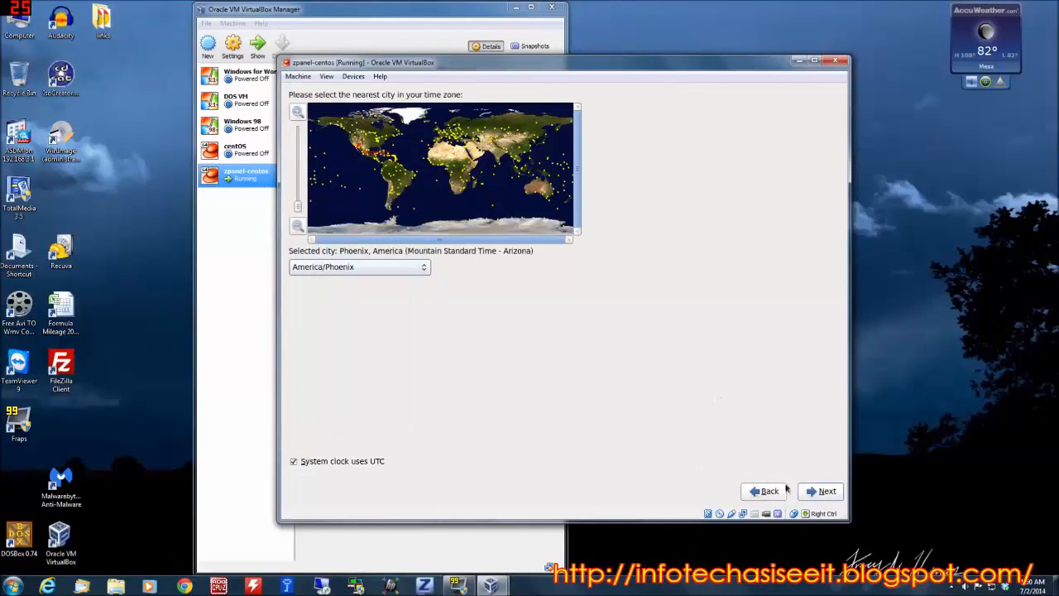
left_click(813, 492)
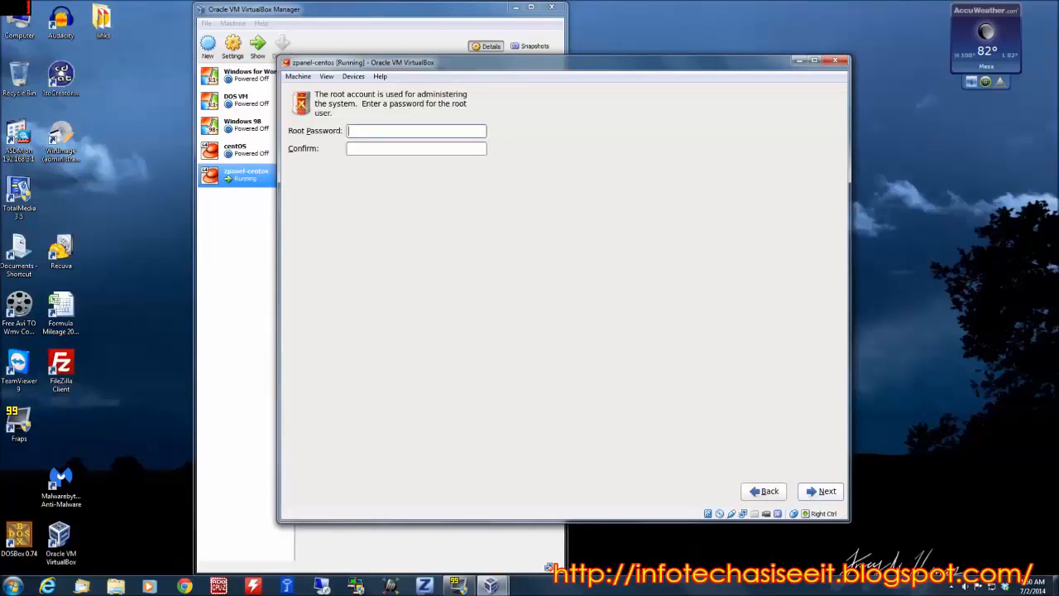
Enter and confirm the root password, accepting its use despite being weak, and continue to the installation type.
type("••••••••")
key("Tab")
type("••••••••")
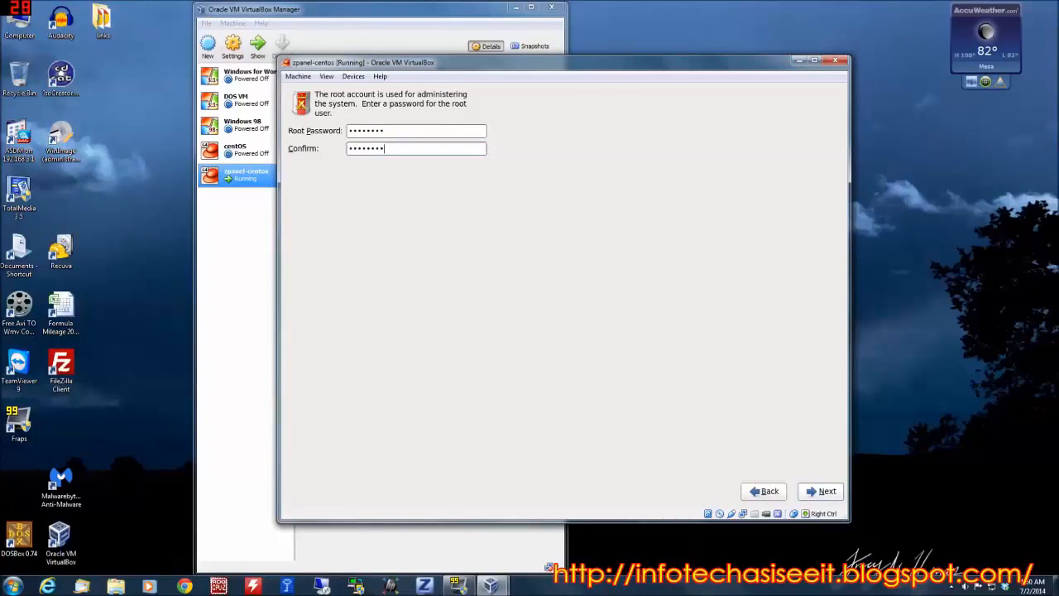
left_click(821, 492)
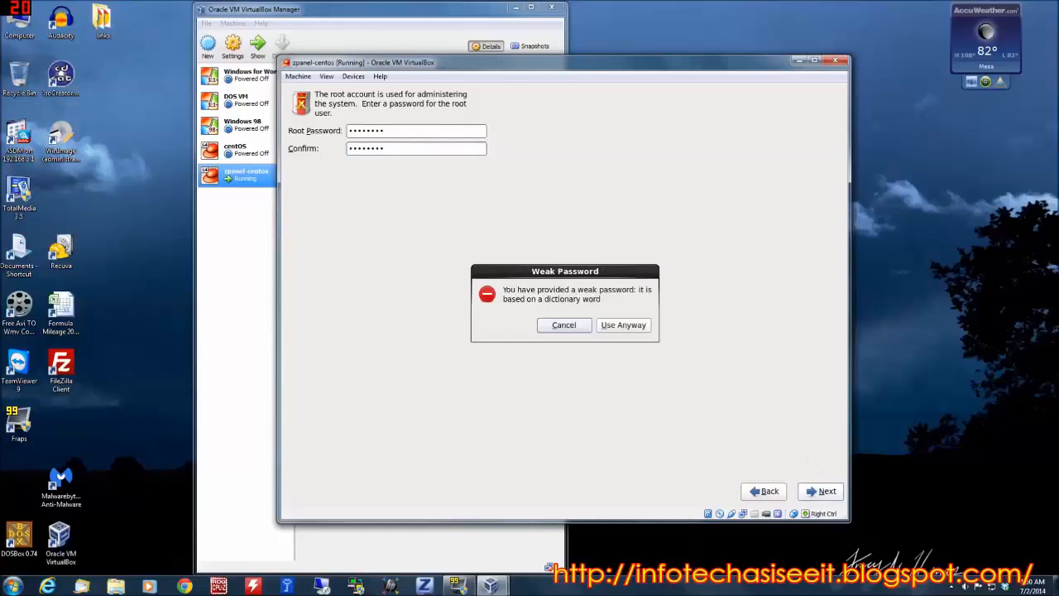
left_click(623, 325)
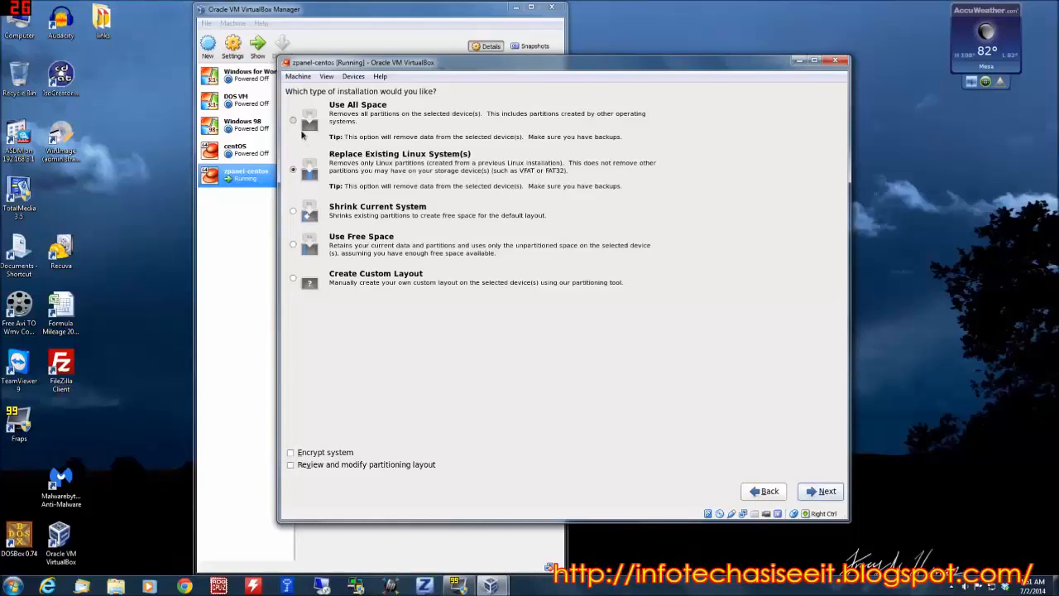
Choose the Use All Space installation type and write the partitioning changes to disk.
left_click(293, 121)
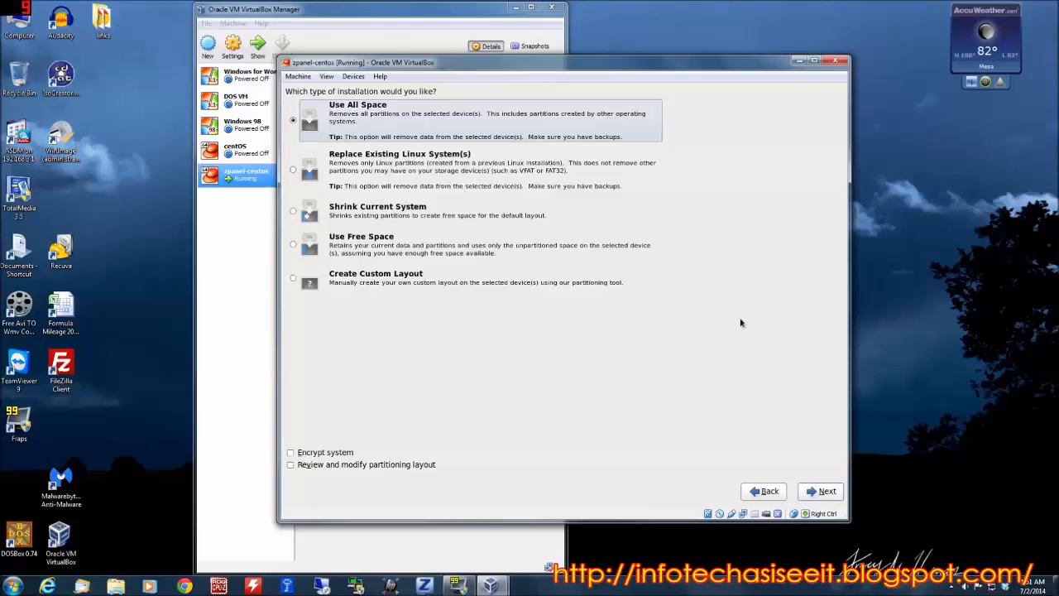
left_click(825, 491)
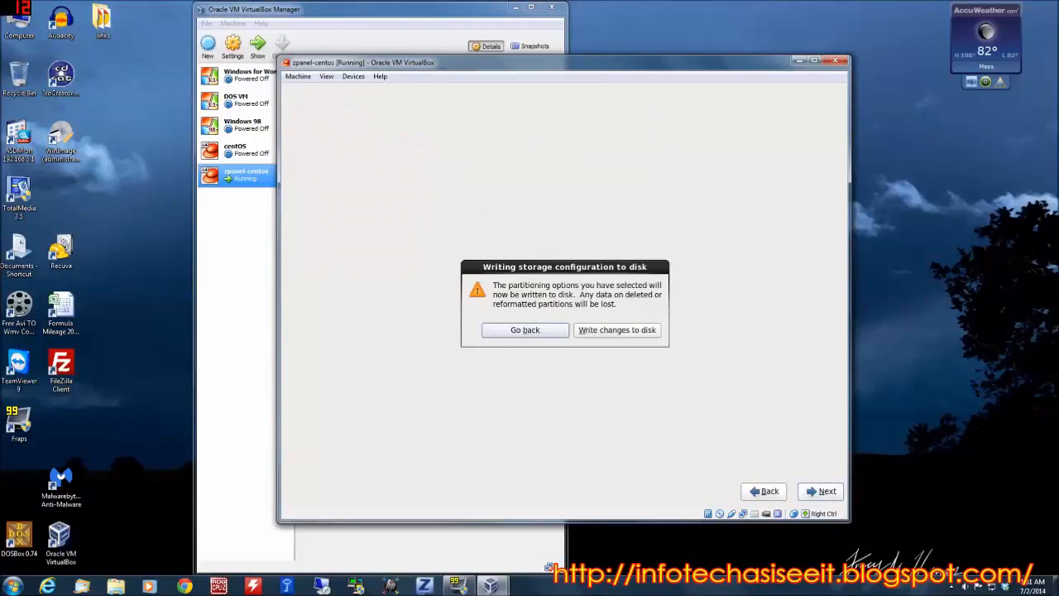
left_click(635, 331)
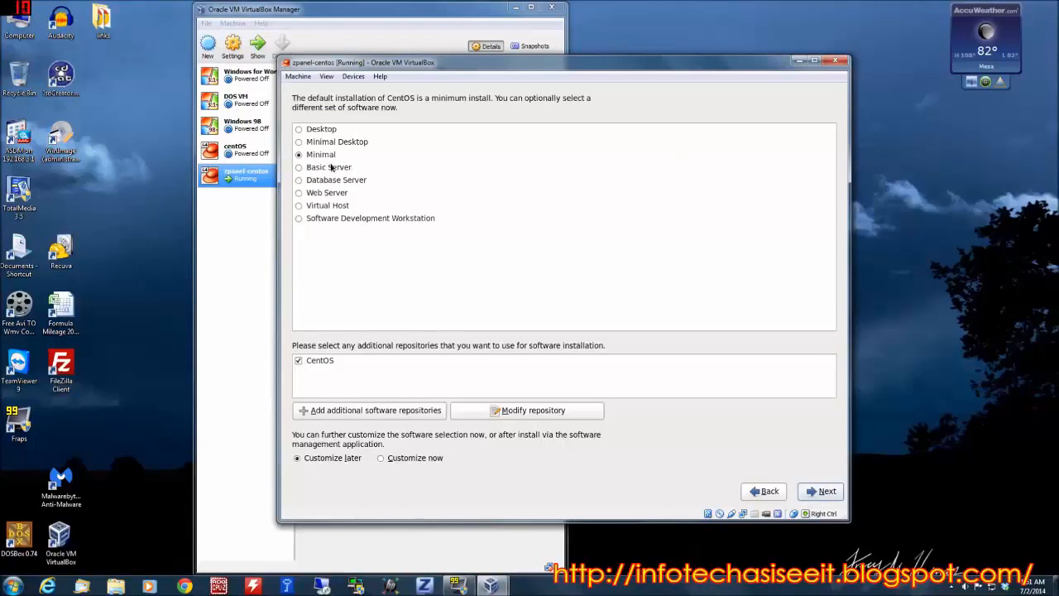
Install CentOS with the Minimal Desktop software set and reboot into the installed system.
left_click(301, 144)
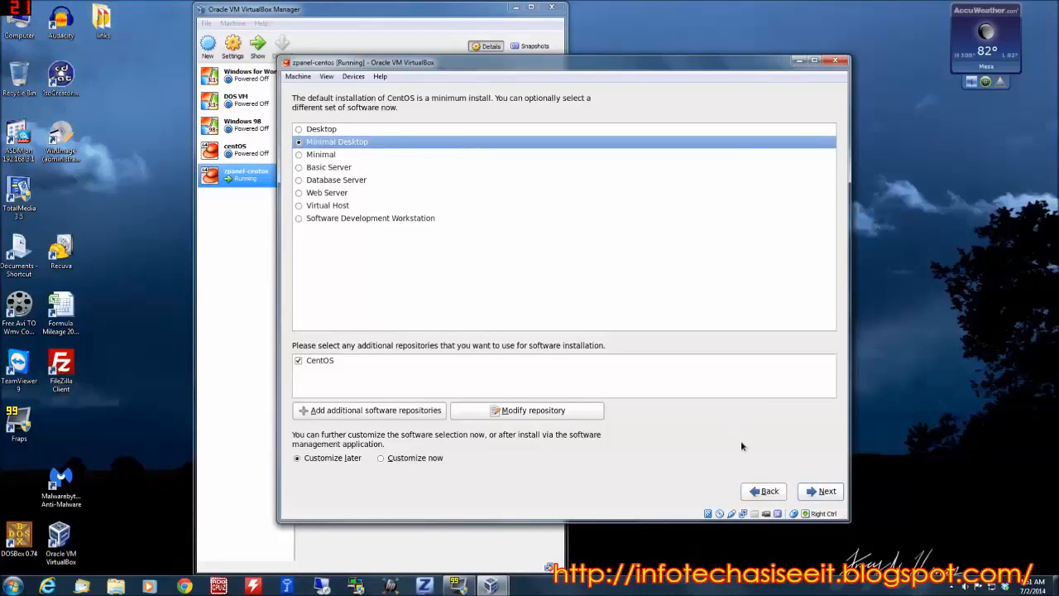
left_click(821, 491)
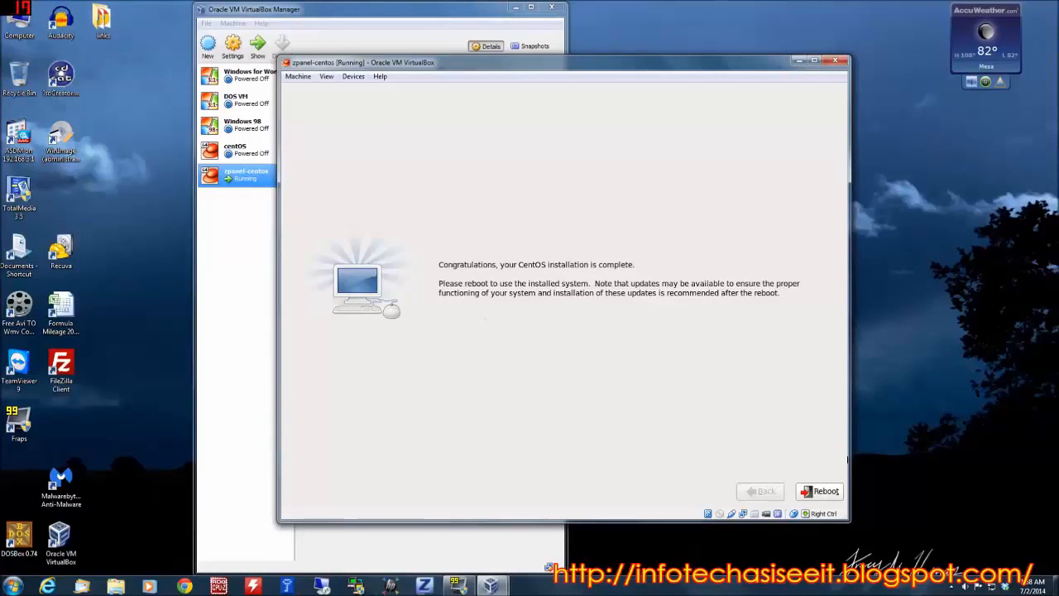
left_click(827, 492)
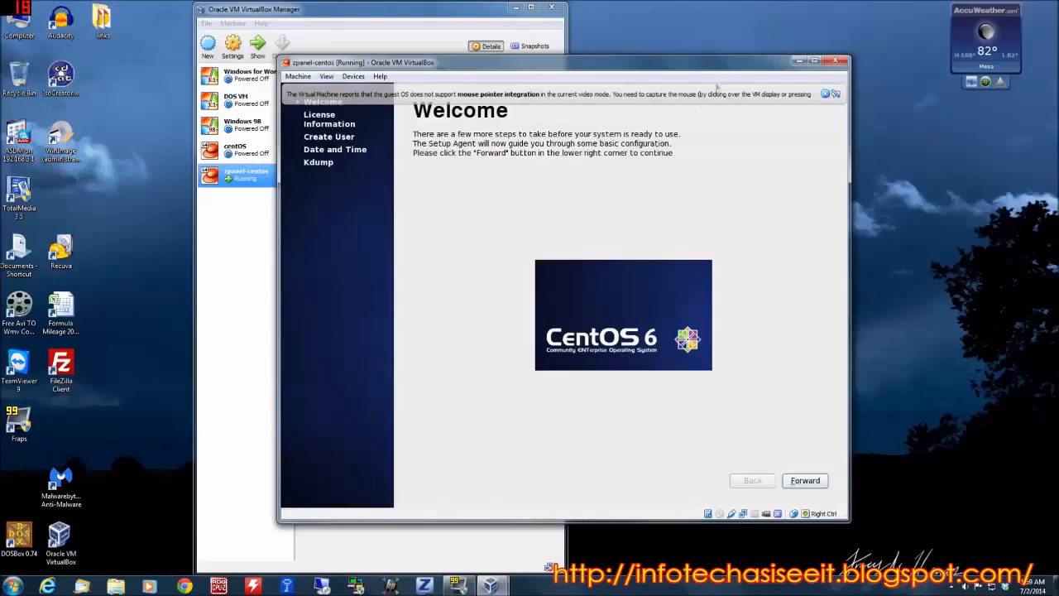
Accept the license agreement in the first-boot setup and enter "user" as both the username and full name.
left_click(814, 488)
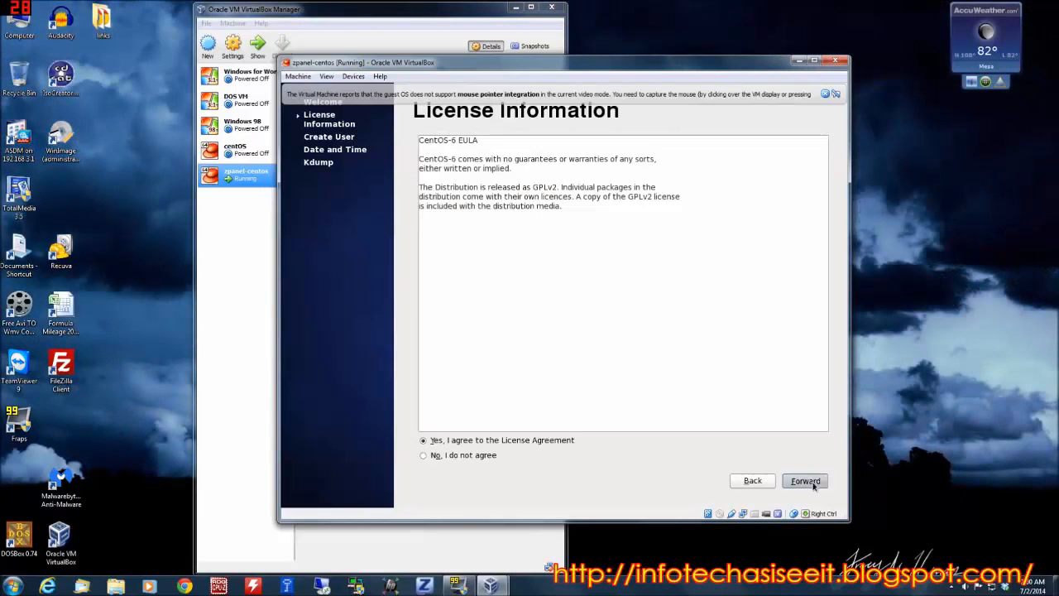
left_click(814, 488)
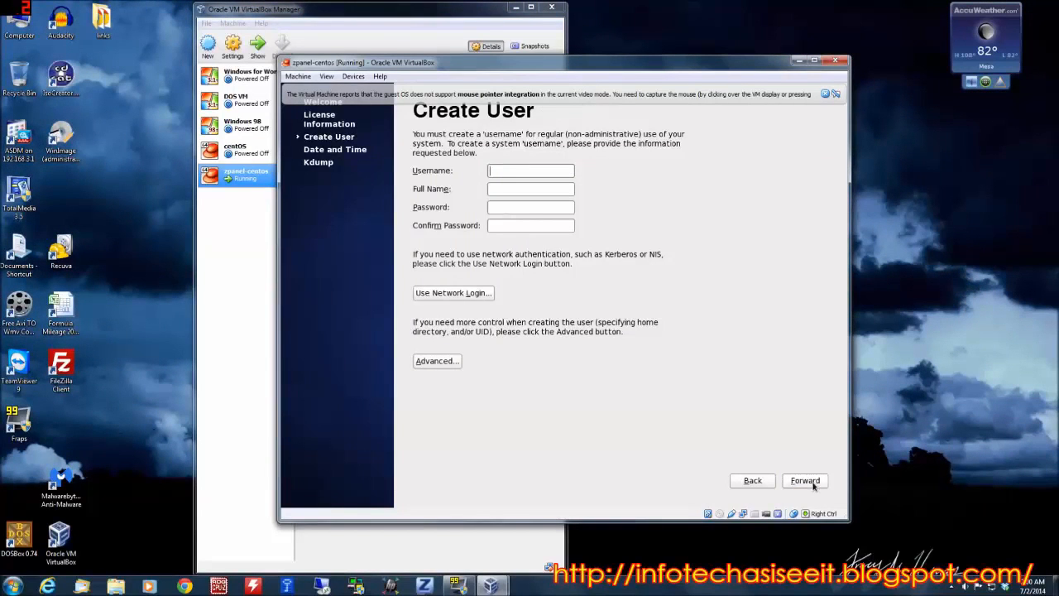
type("user")
key("Tab")
type("user")
key("Tab")
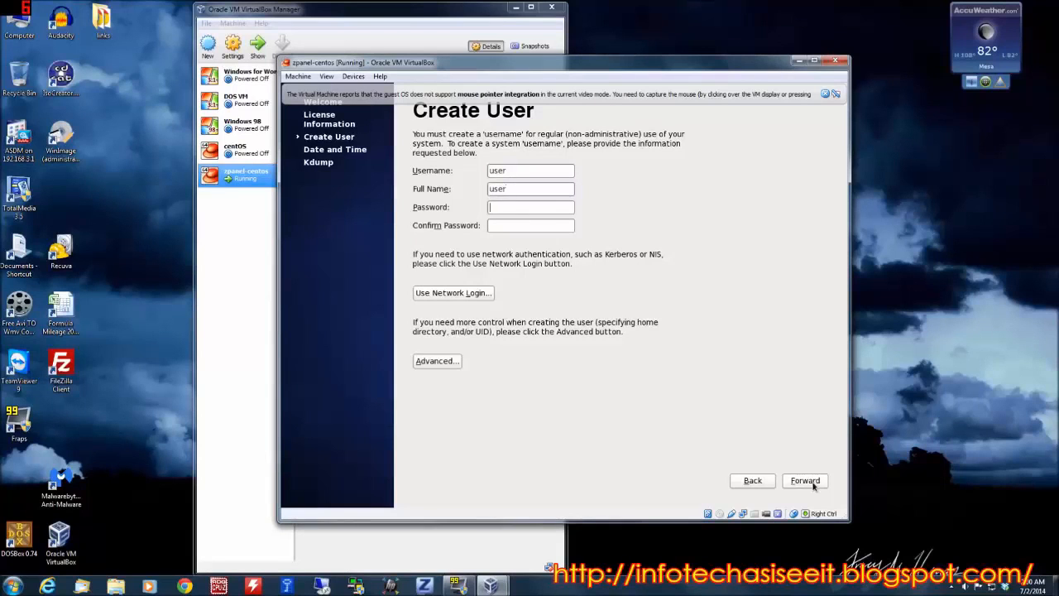
Enter and confirm the new account's password, accepting it despite being weak, and continue to the date and time setup.
type("••••••••")
key("Tab")
type("•••••••")
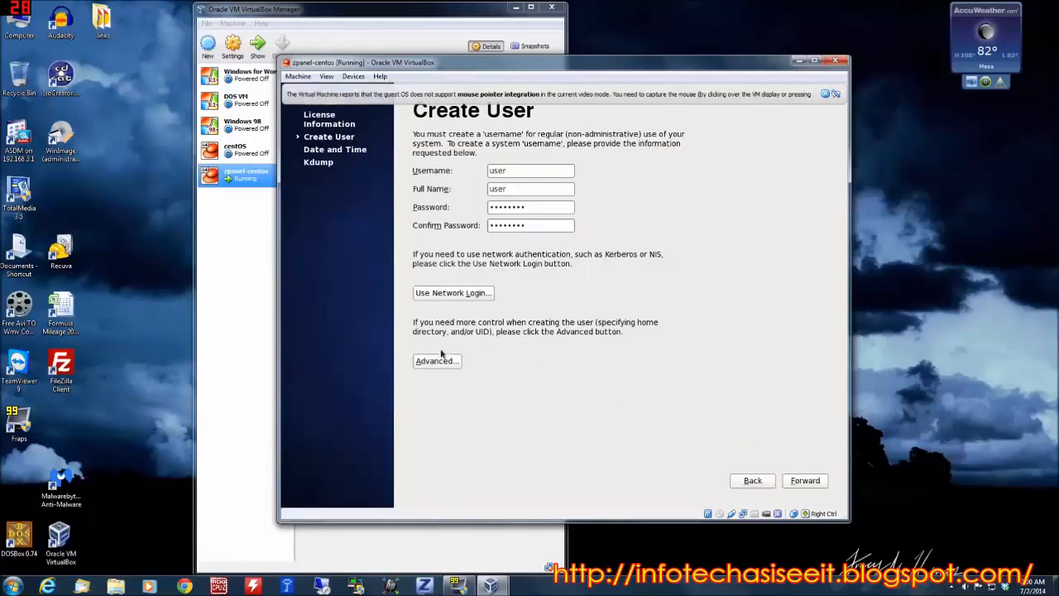
left_click(803, 481)
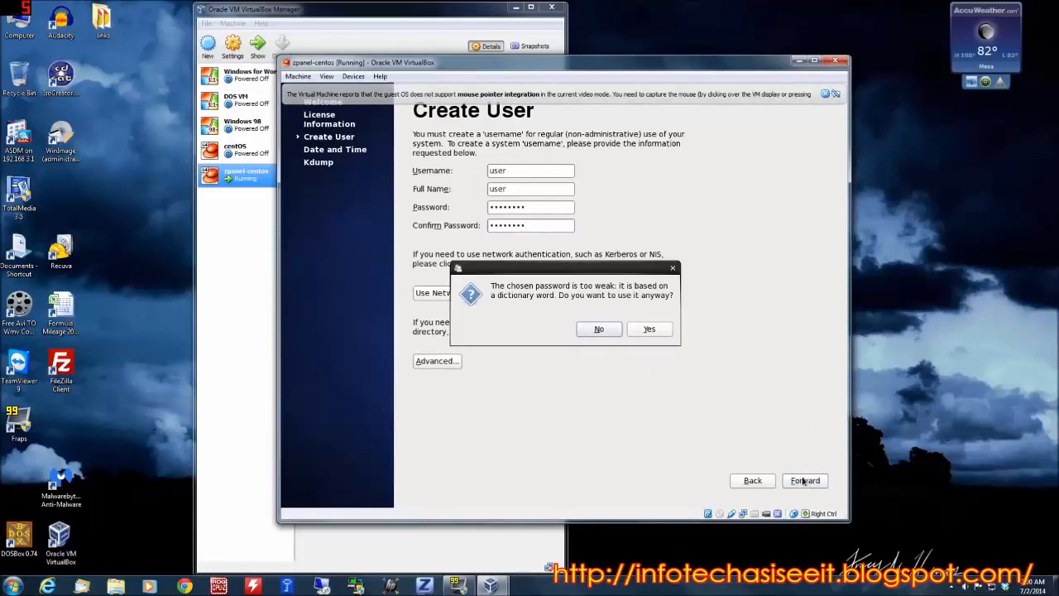
left_click(649, 329)
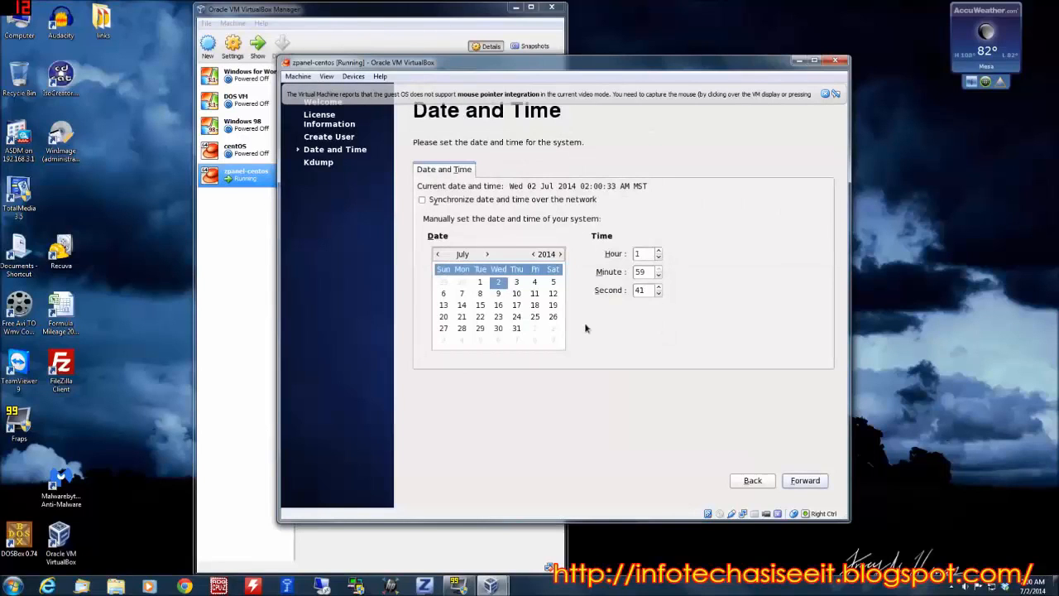
Enable synchronizing the date and time over the network and continue to the Kdump page.
left_click(810, 481)
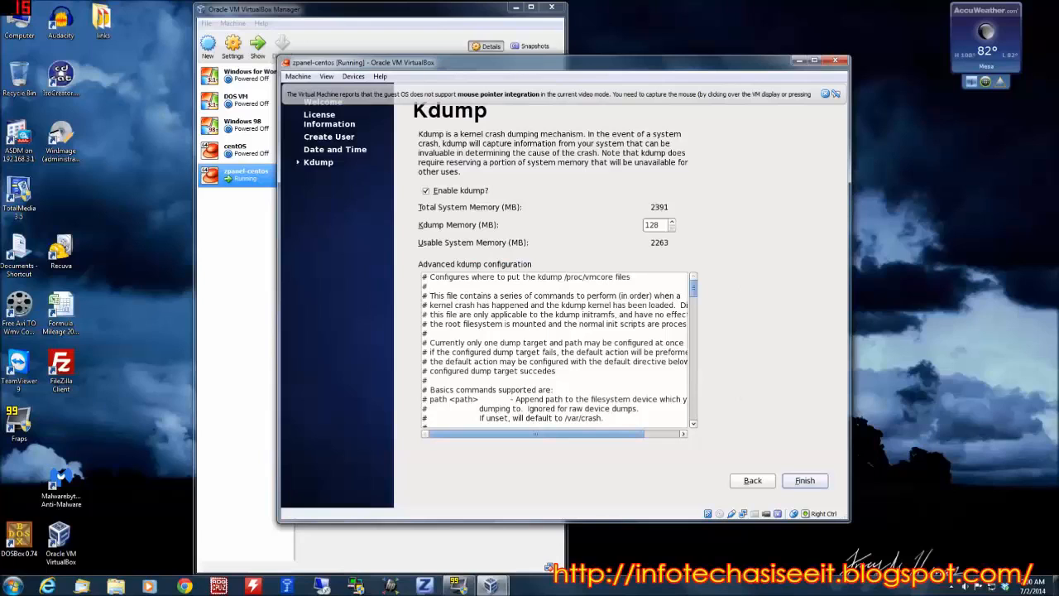
left_click(750, 482)
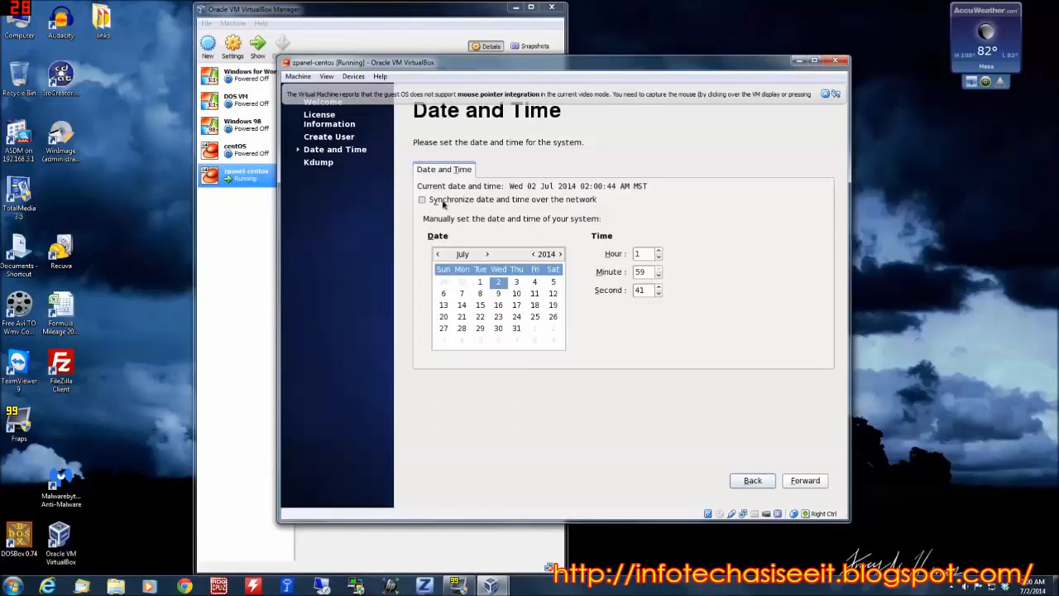
left_click(423, 202)
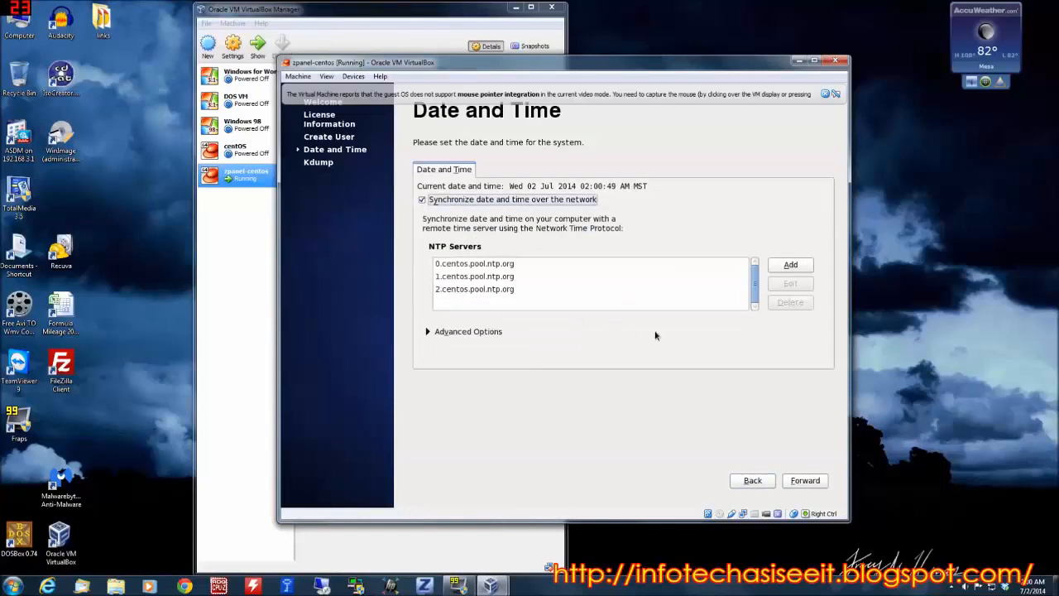
left_click(806, 480)
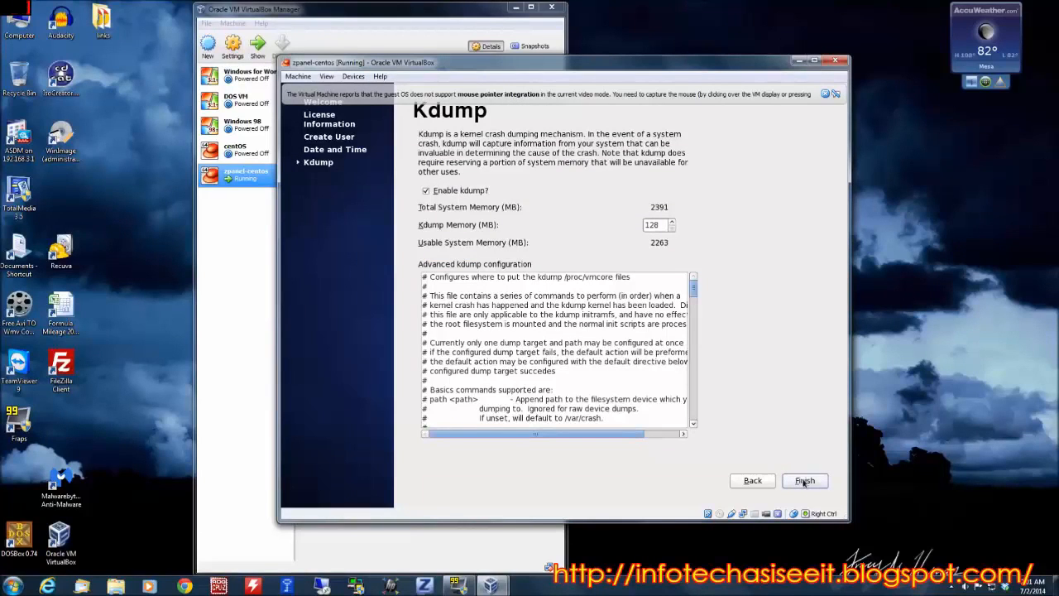
Finish the first-boot setup with Kdump enabled and agree to reboot the system.
left_click(805, 481)
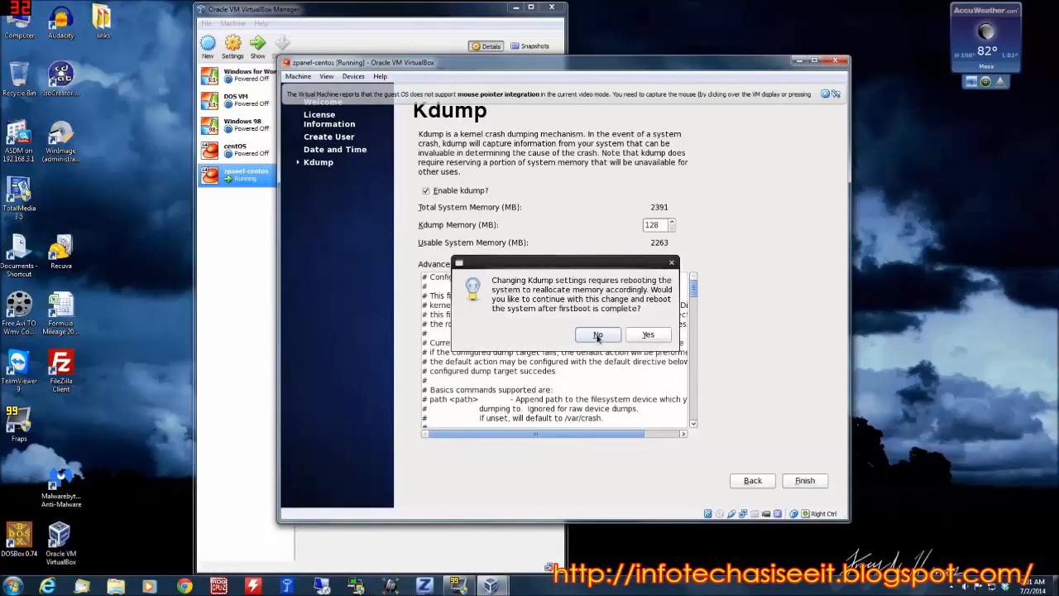
left_click(660, 338)
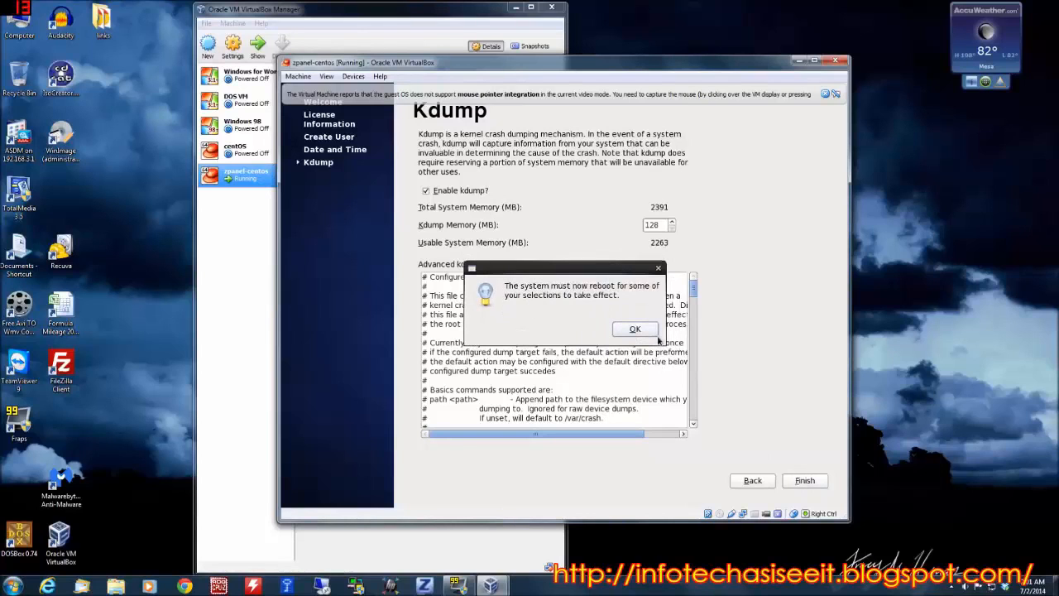
left_click(635, 330)
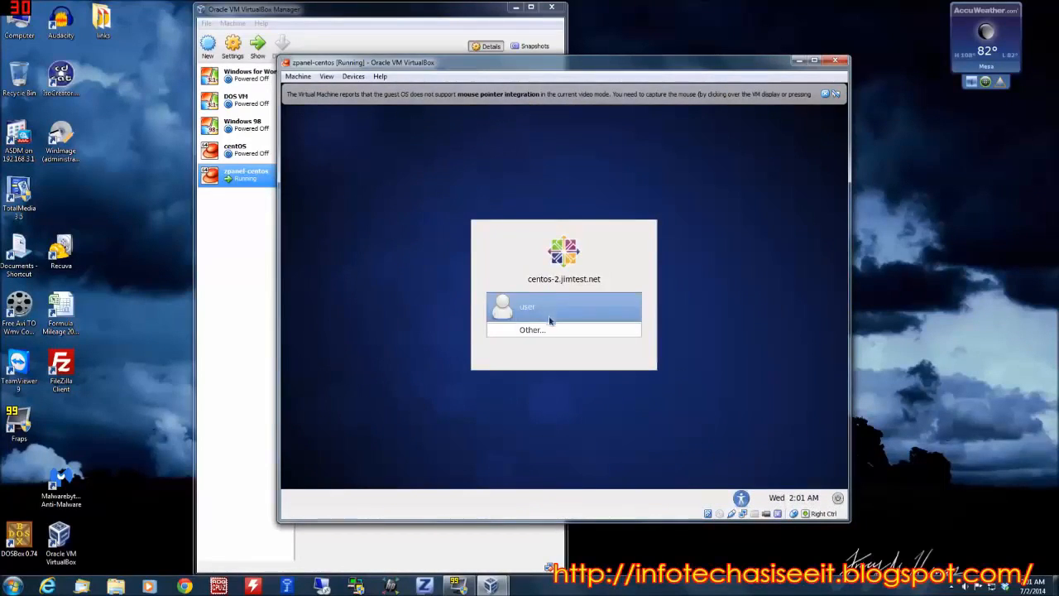
Log in to the desktop as user with the account password and dismiss the VirtualBox mouse integration message.
left_click(571, 308)
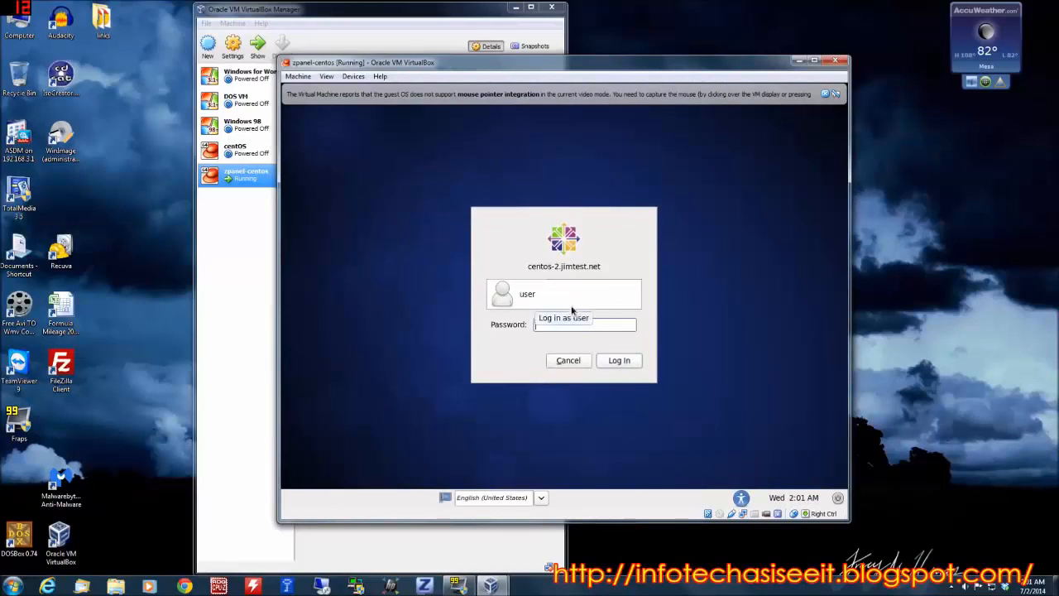
type("*")
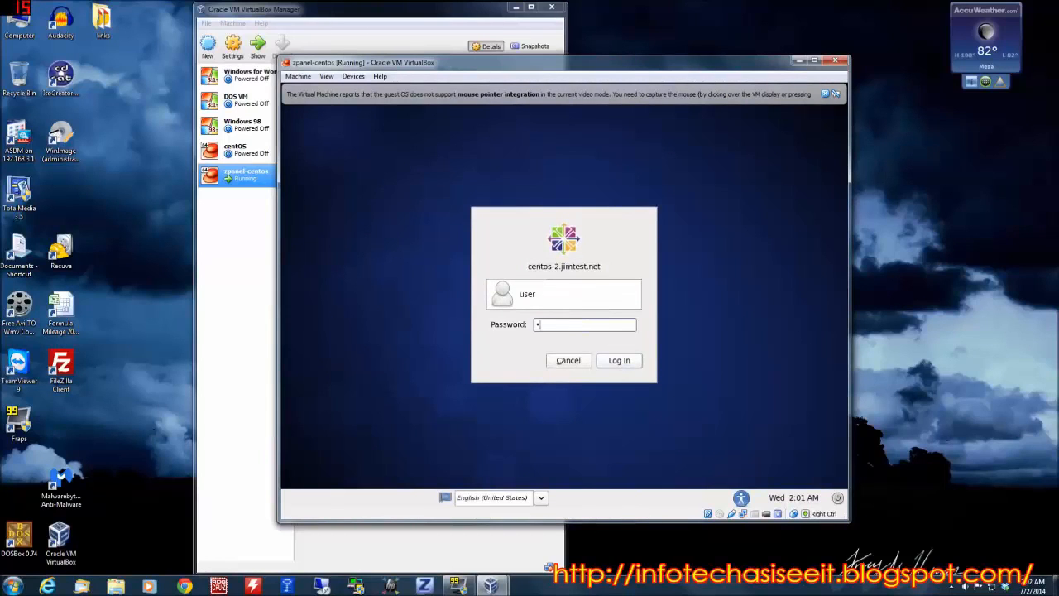
type("*******")
key("Return")
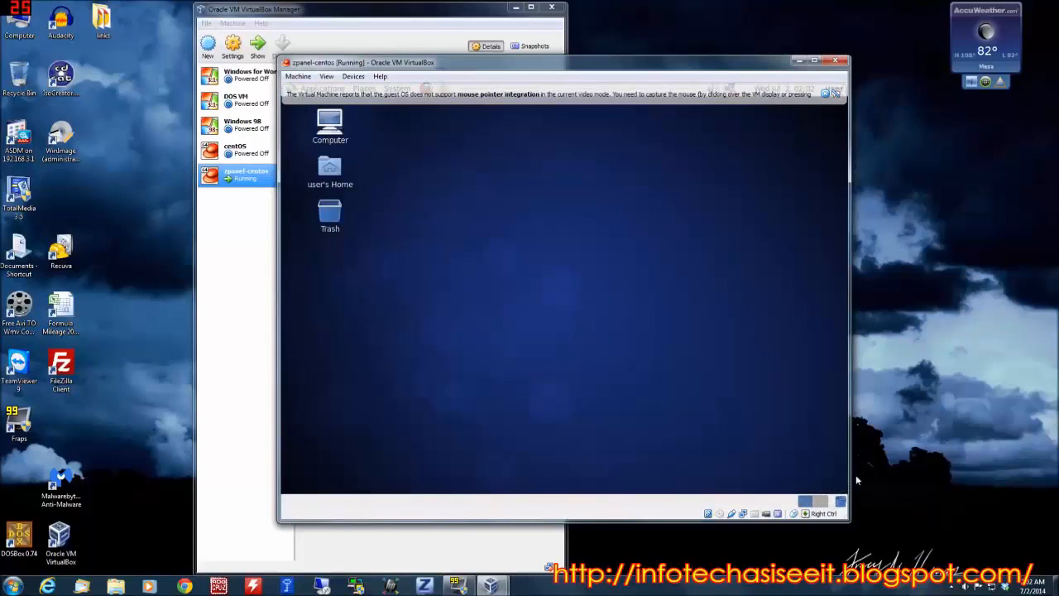
left_click(835, 95)
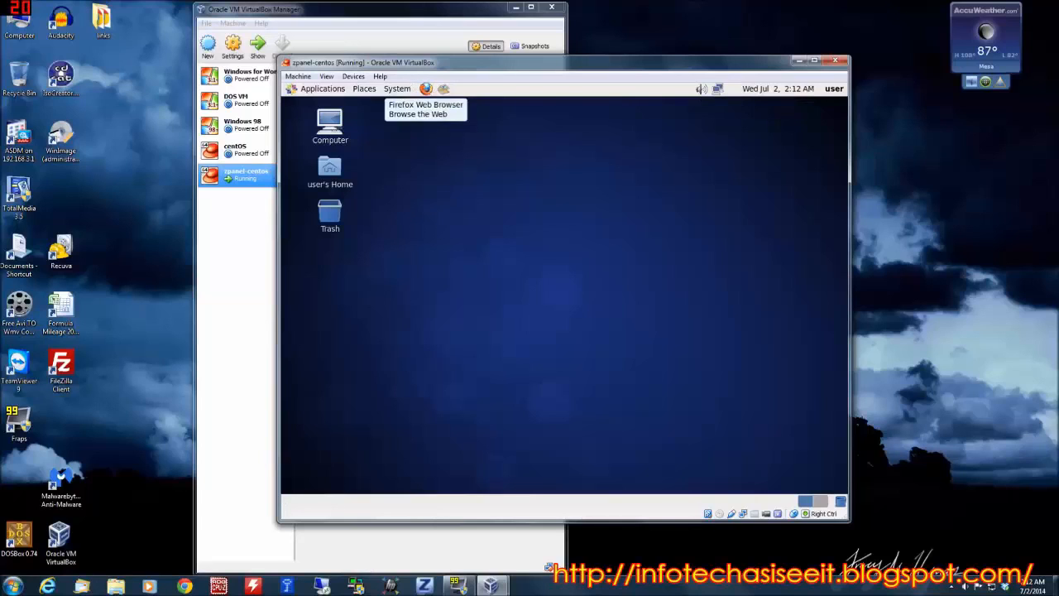
Open the network connections list, review the IPv4 method options of Auto eth1 and close its editor.
right_click(717, 92)
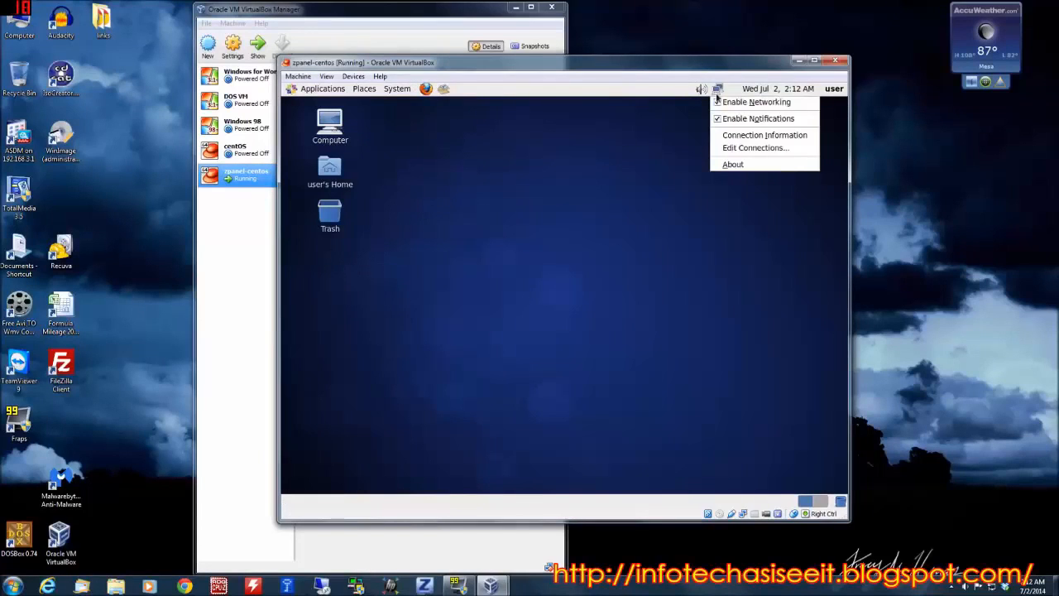
left_click(742, 152)
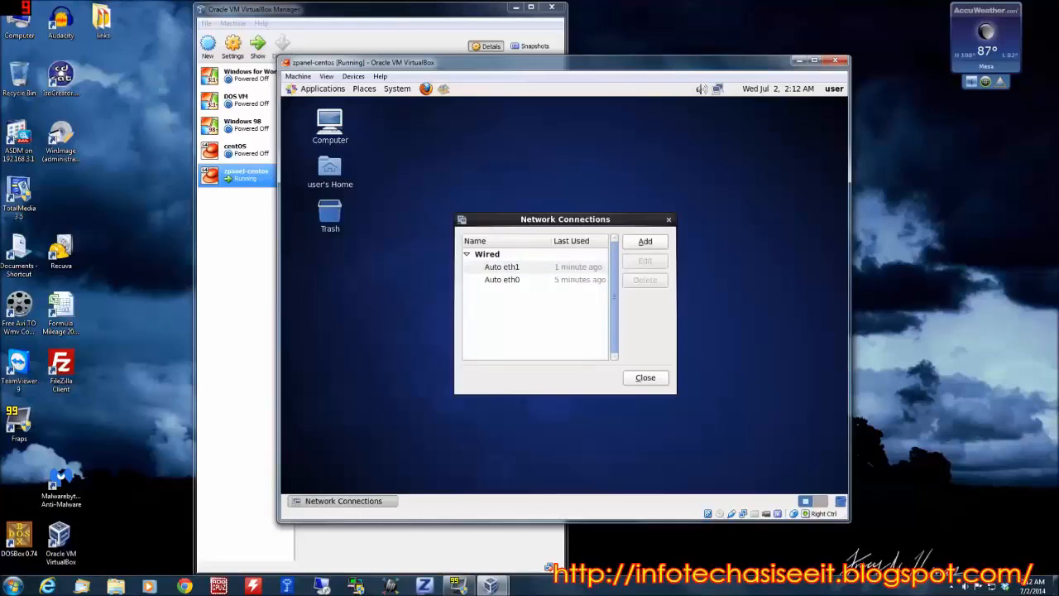
left_click(500, 269)
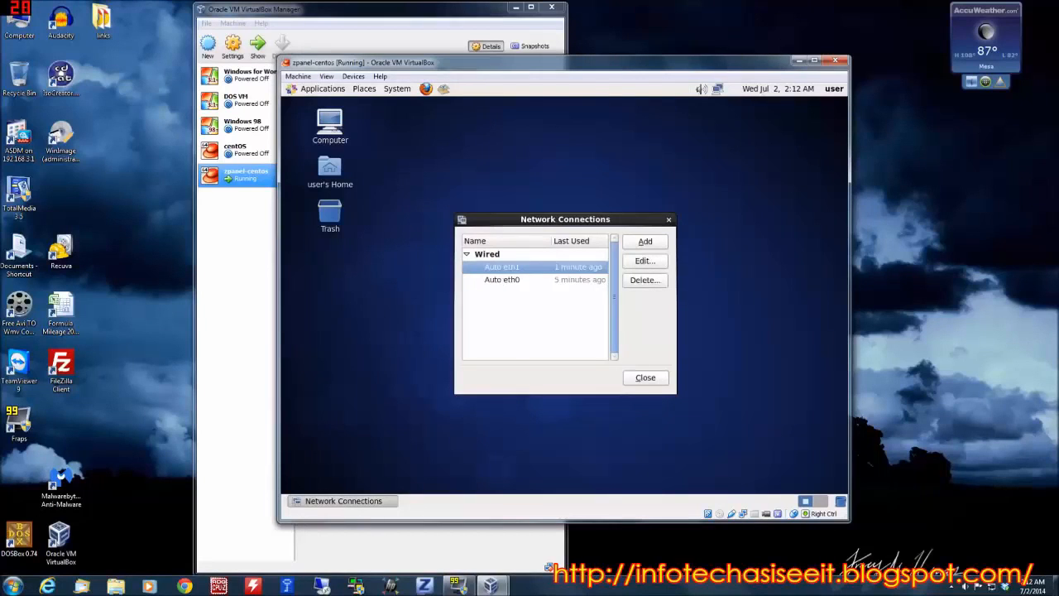
left_click(654, 263)
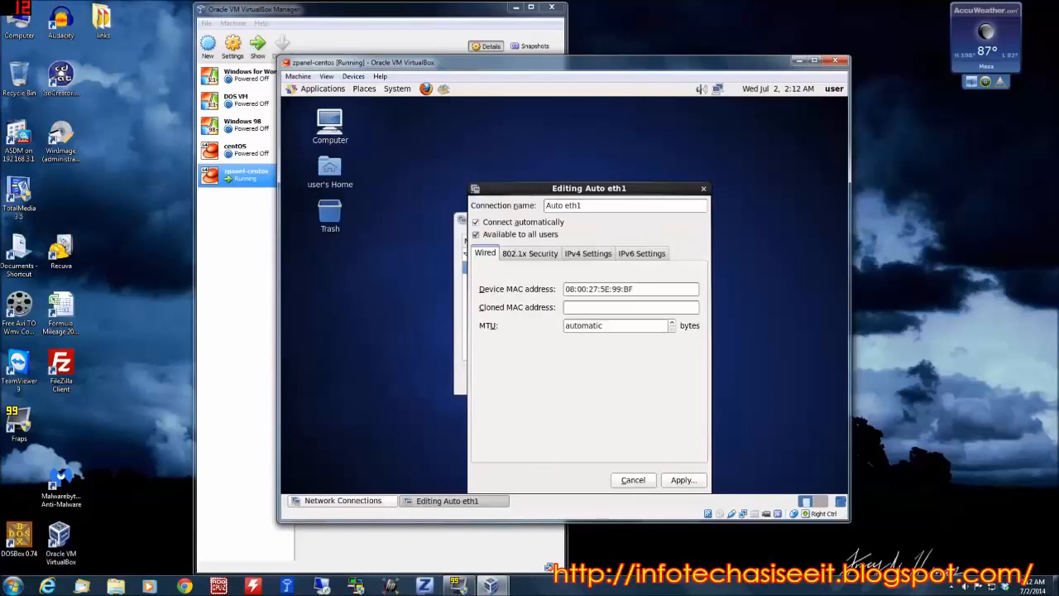
left_click(596, 256)
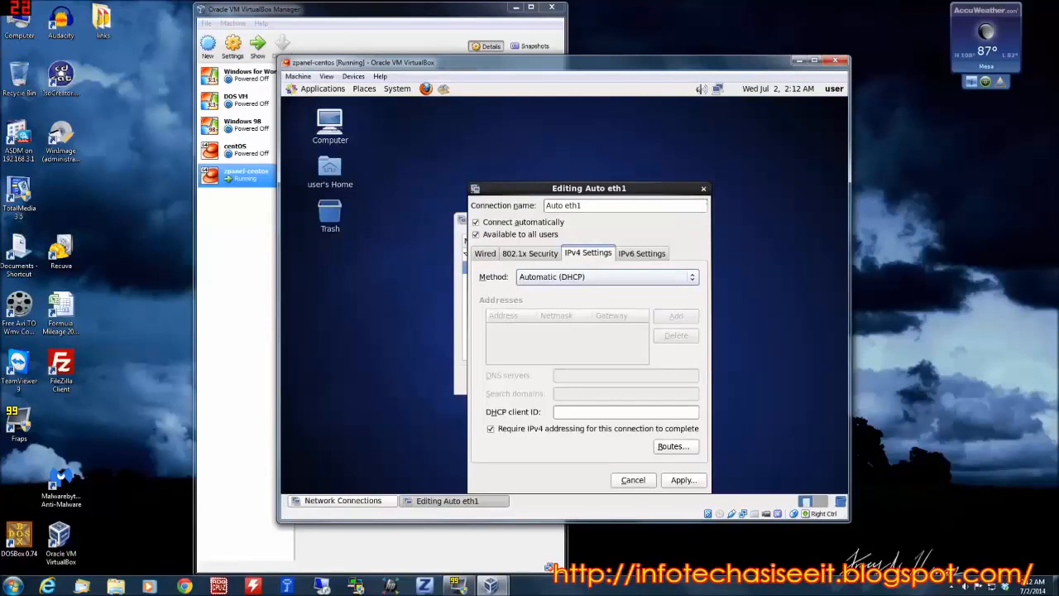
left_click(662, 278)
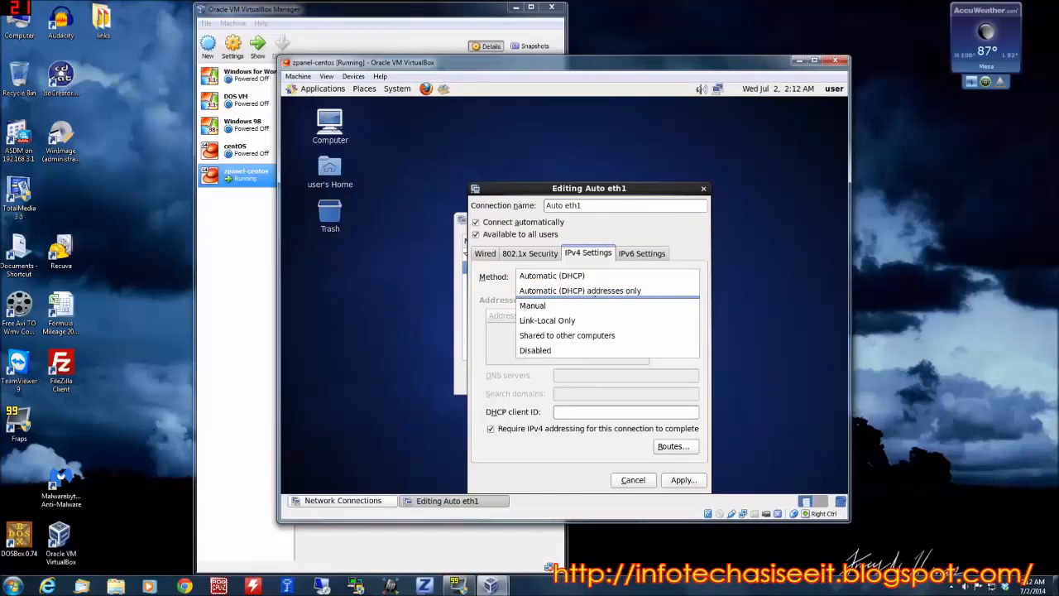
left_click(705, 196)
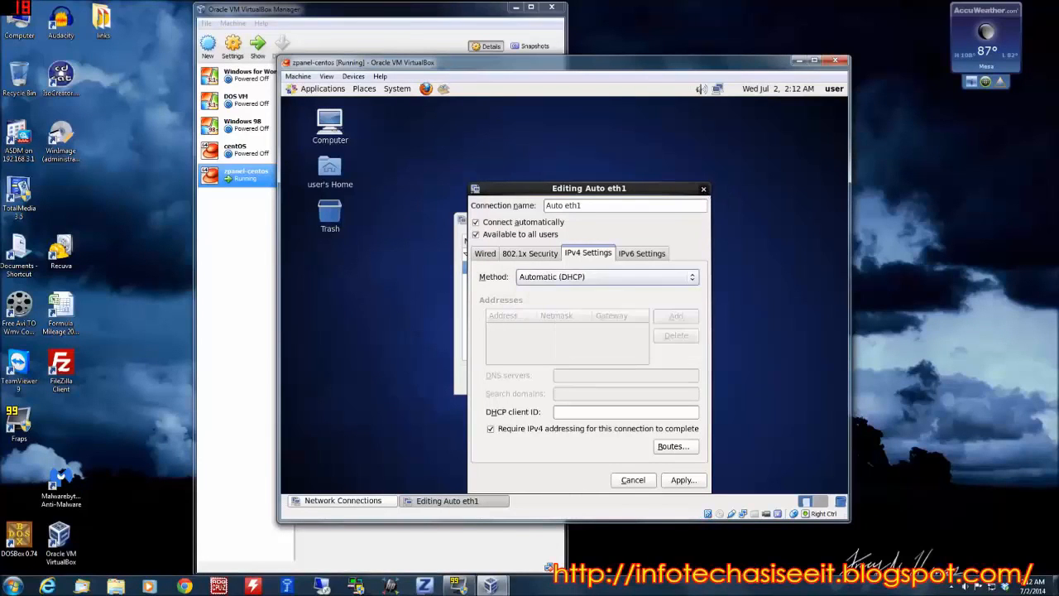
left_click(704, 189)
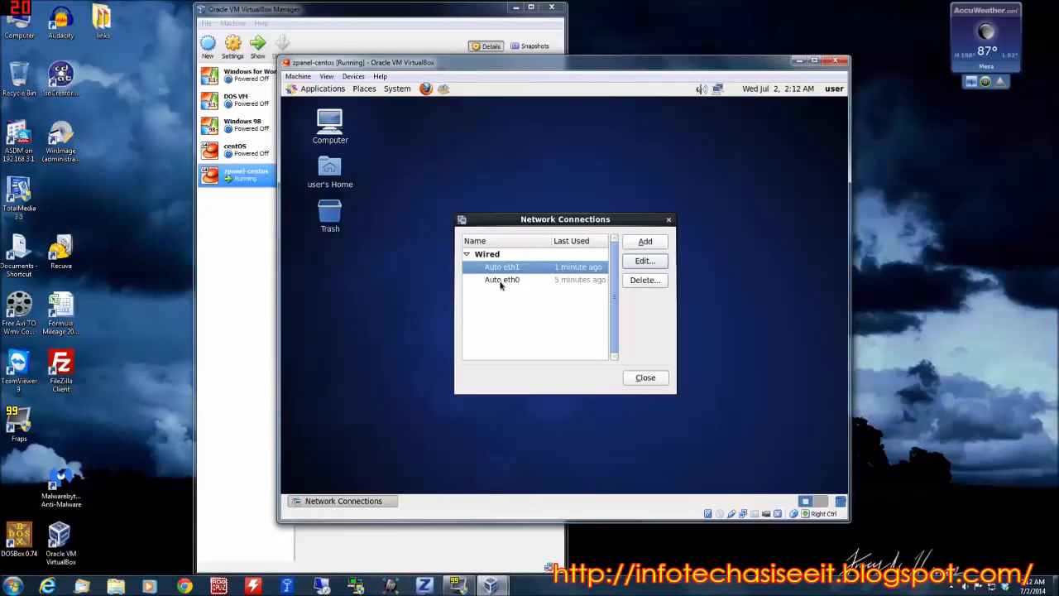
Delete the Auto eth0 connection and authorize the change with the root password.
right_click(718, 89)
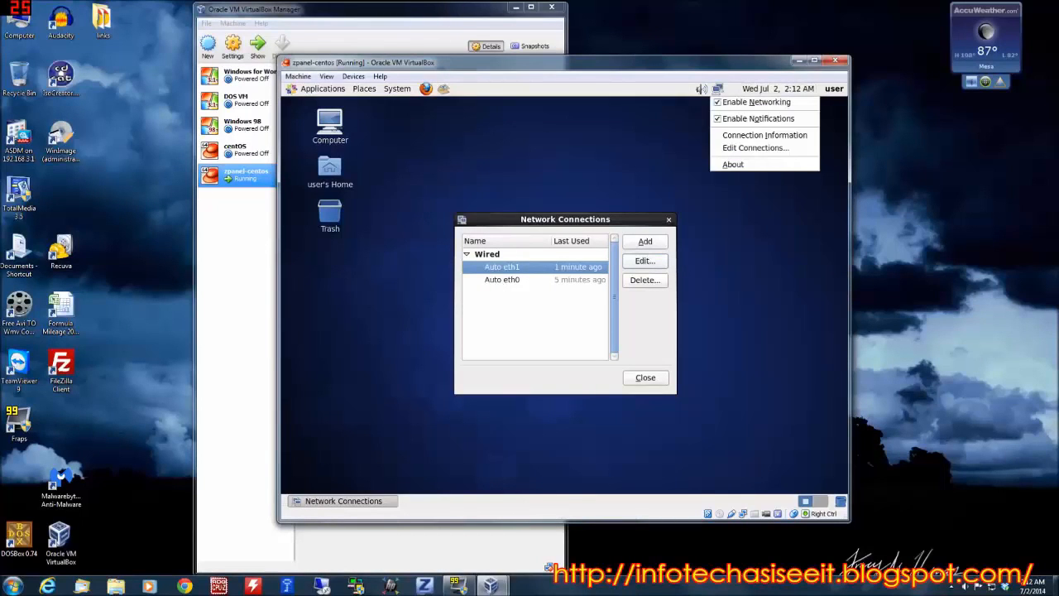
left_click(702, 120)
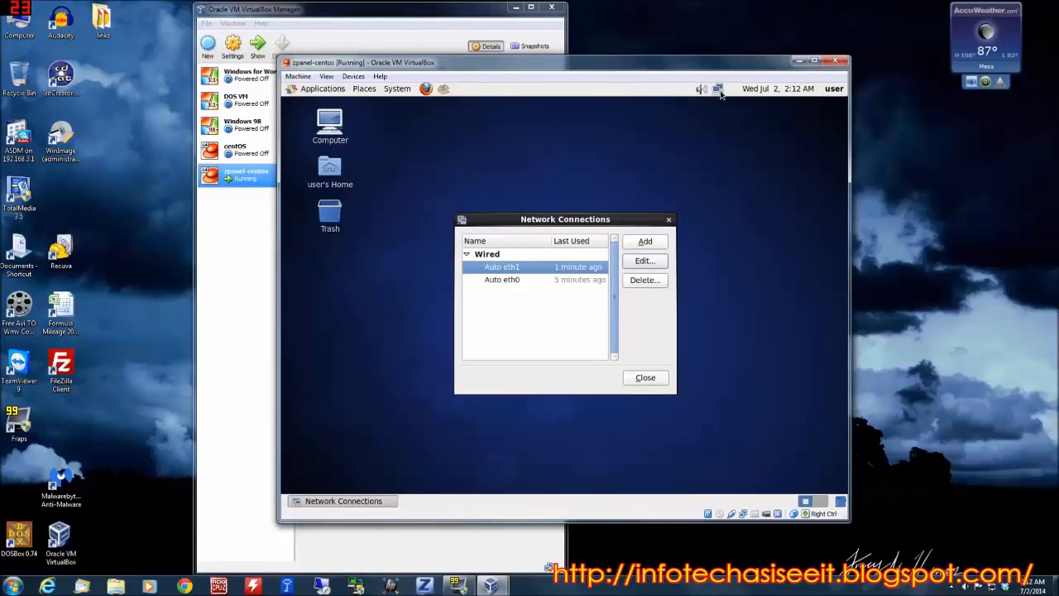
mouse_move(718, 89)
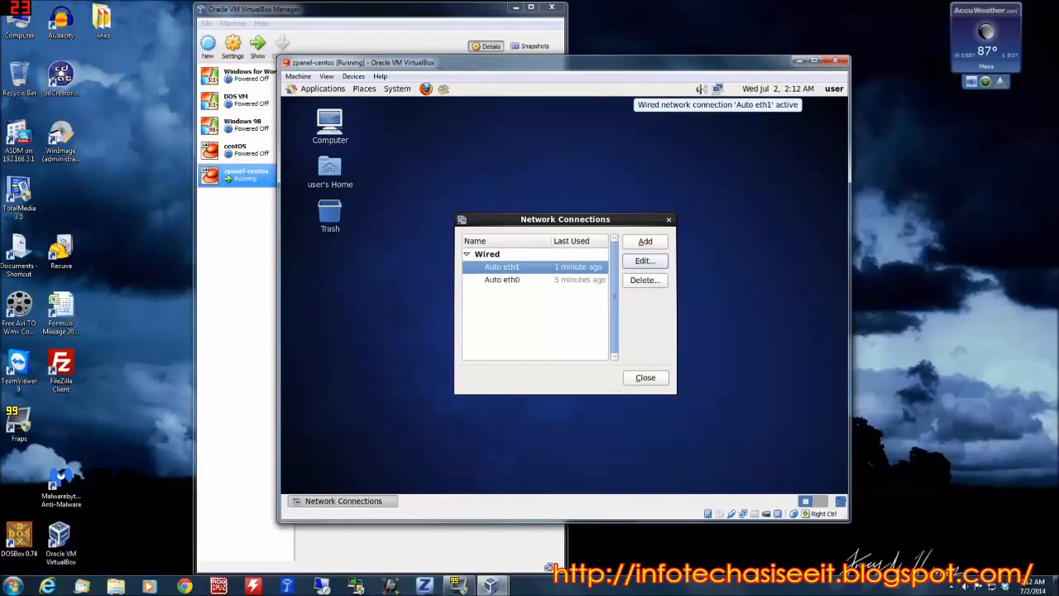
left_click(510, 280)
left_click(642, 283)
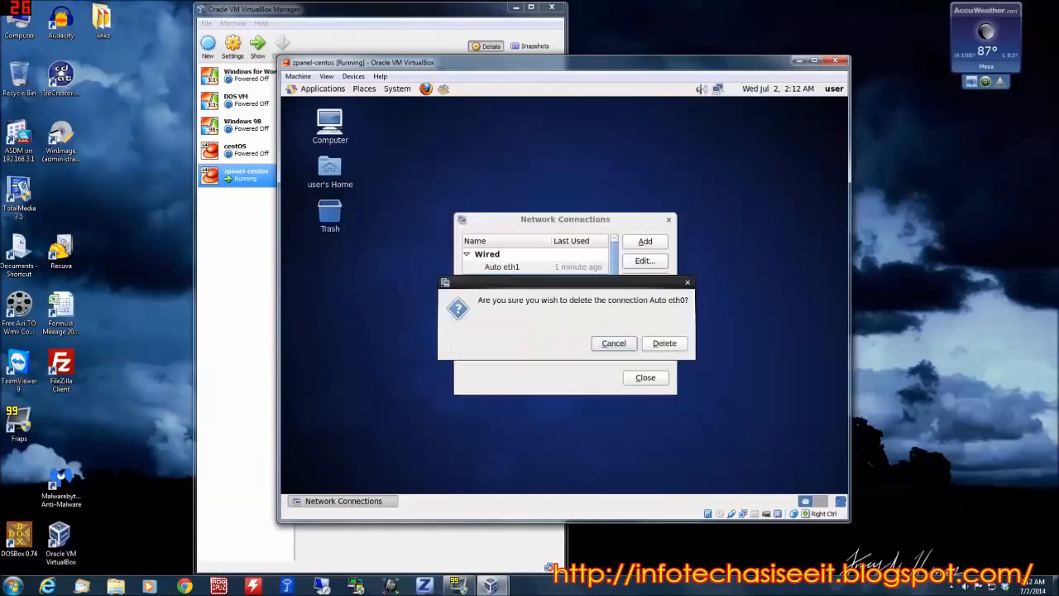
left_click(676, 346)
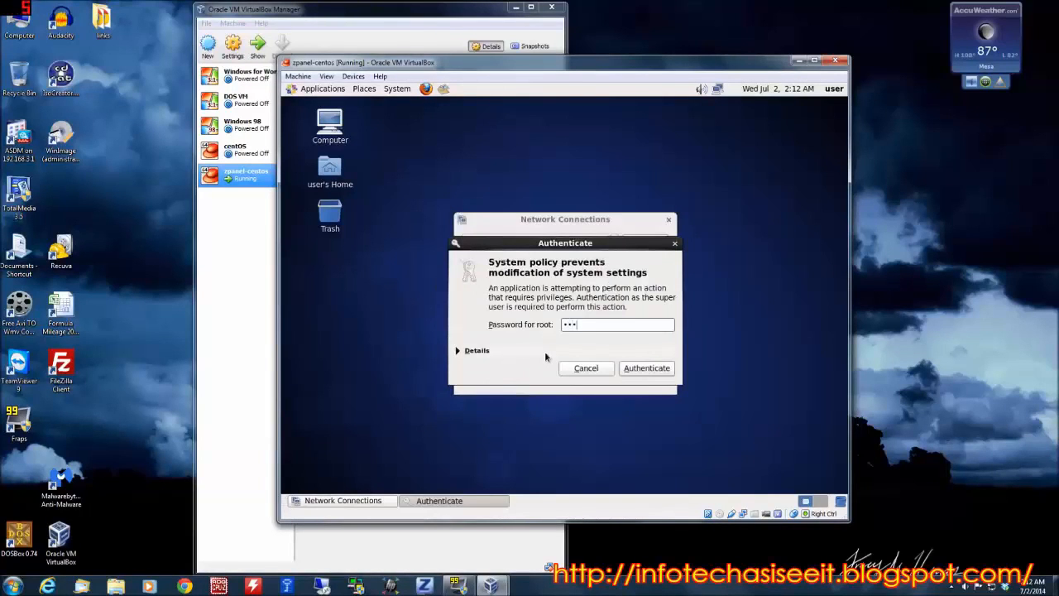
type("***")
key("Return")
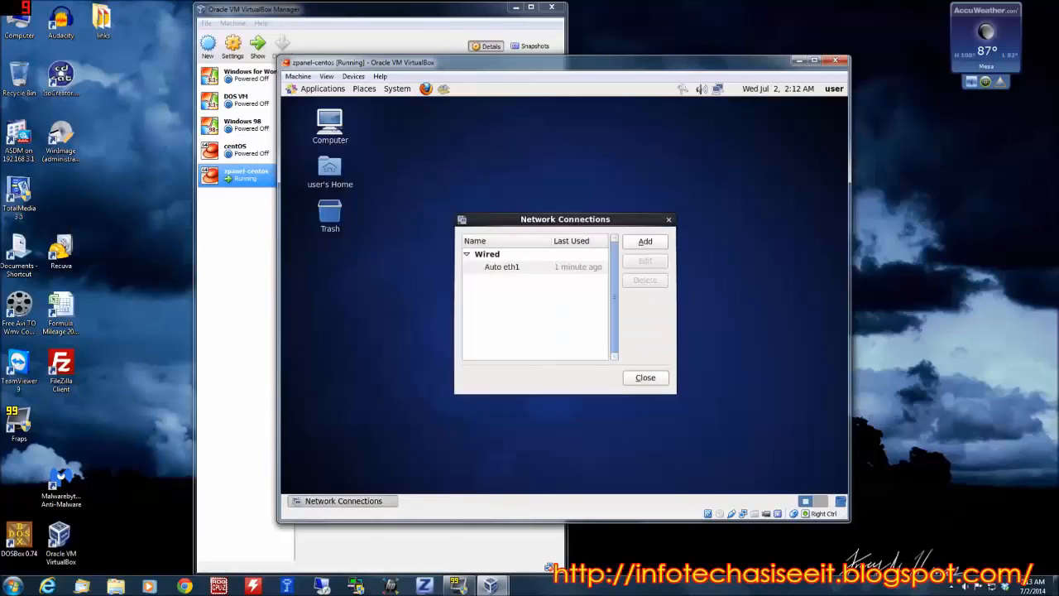
Edit the Auto eth1 connection and set its IPv4 method to Manual.
left_click(525, 267)
left_click(647, 261)
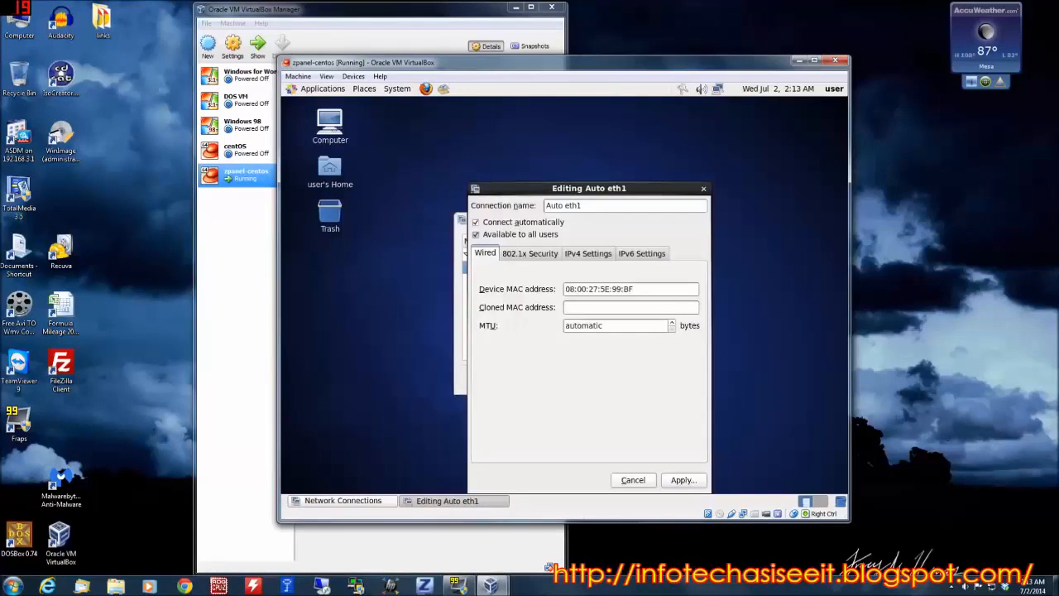
left_click(585, 253)
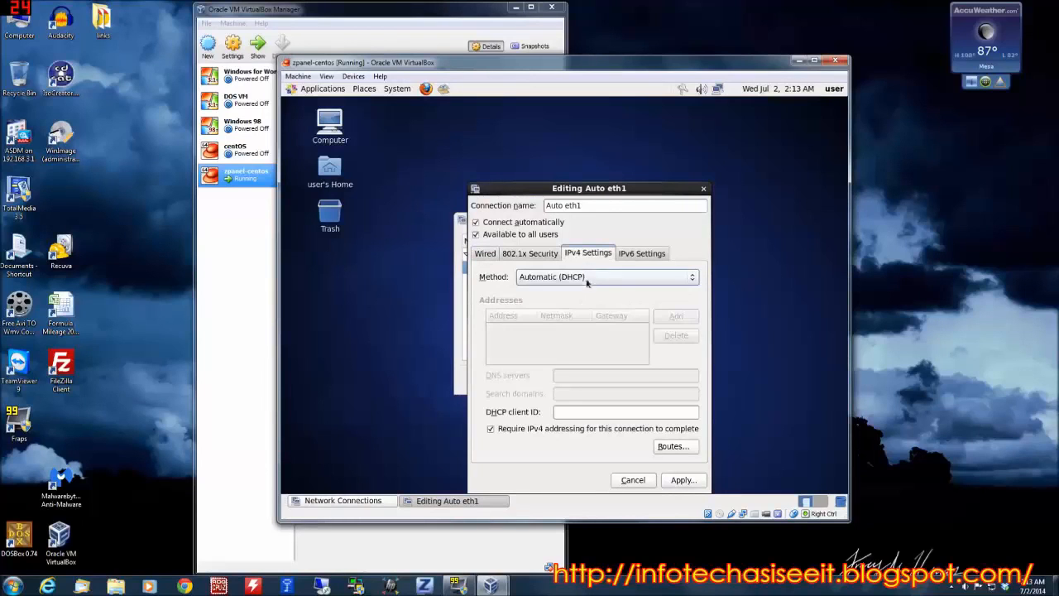
left_click(586, 280)
left_click(571, 308)
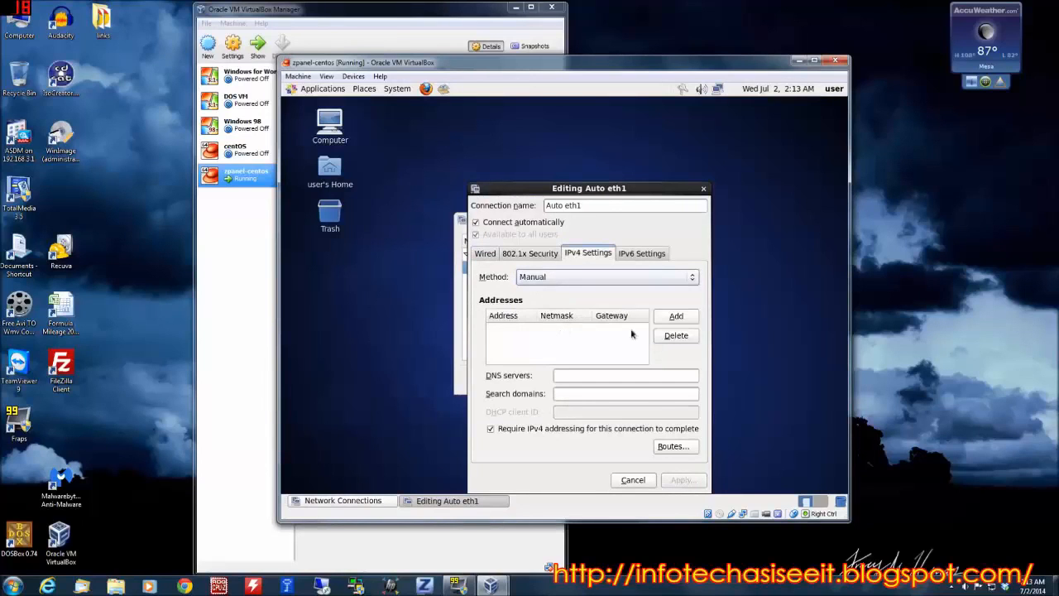
Add an IPv4 address entry of 192.168.1.79 to Auto eth1.
left_click(677, 316)
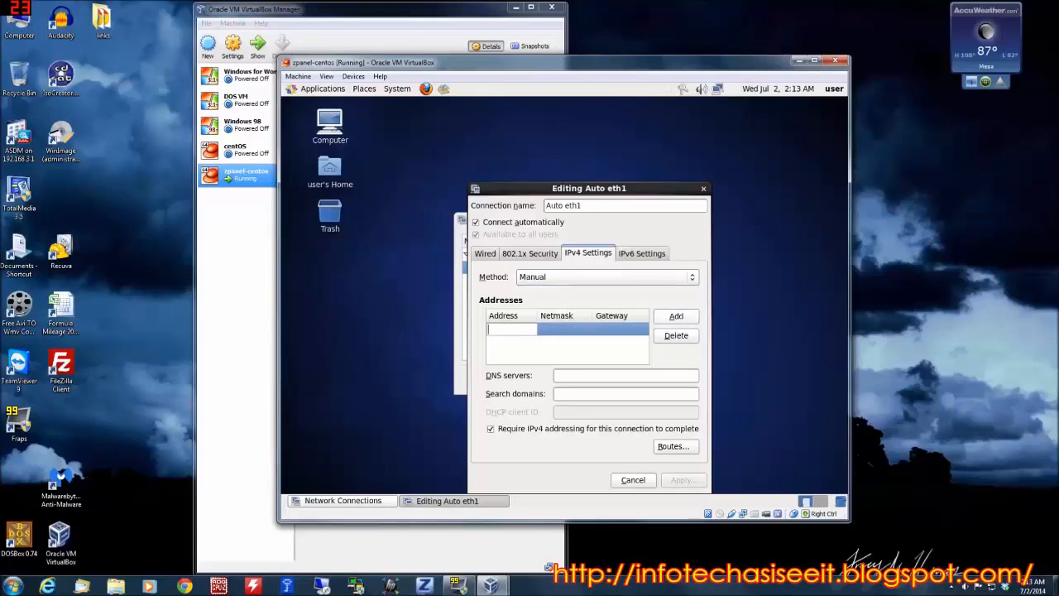
type("192.168.1.79")
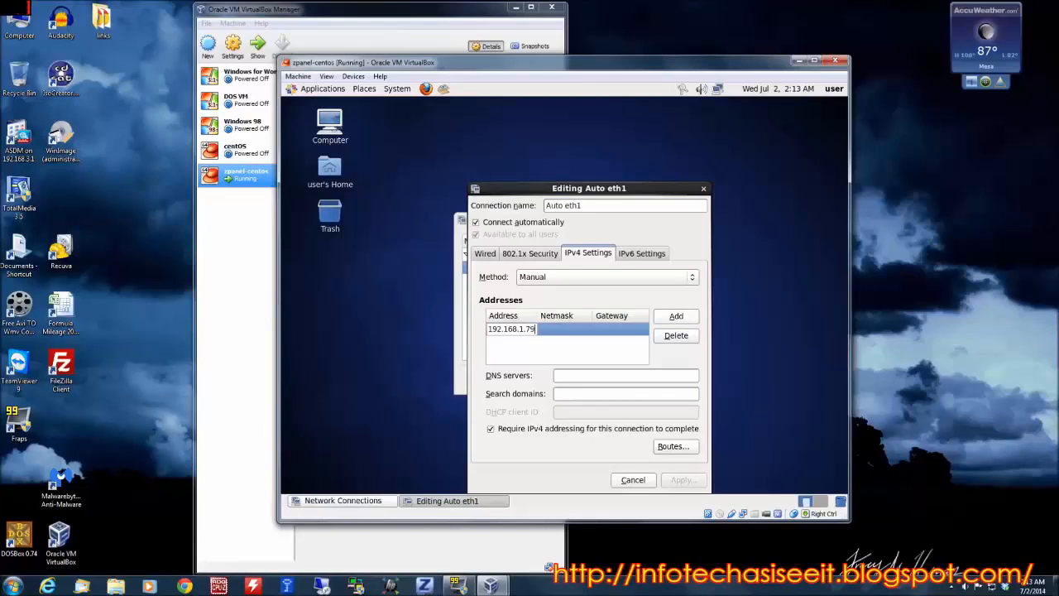
key("Return")
type("1")
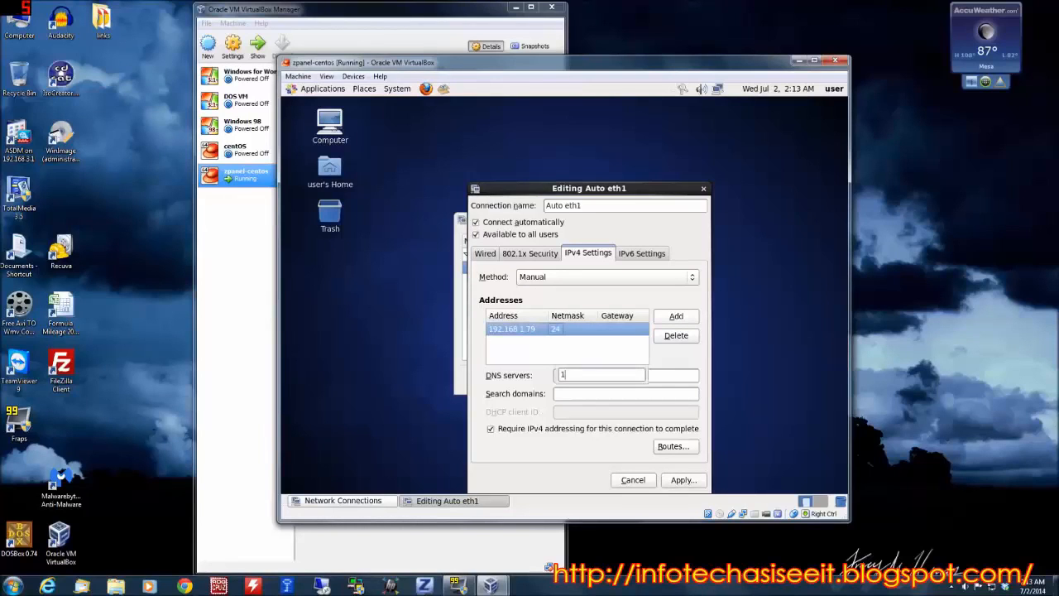
key("BackSpace")
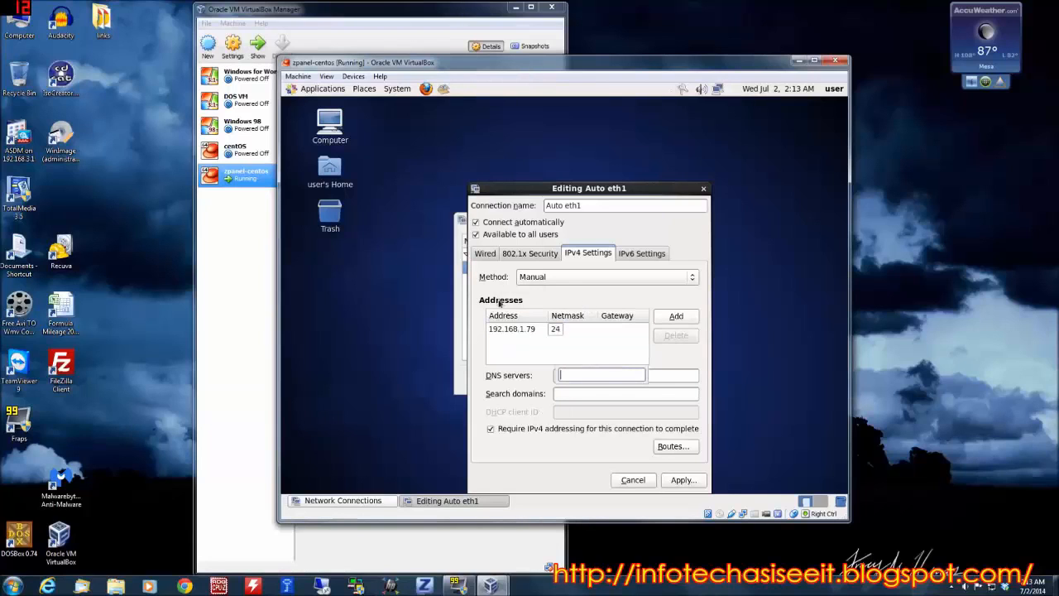
Set the address entry's netmask to 16 and its gateway to 192.168.3.1.
left_click(561, 330)
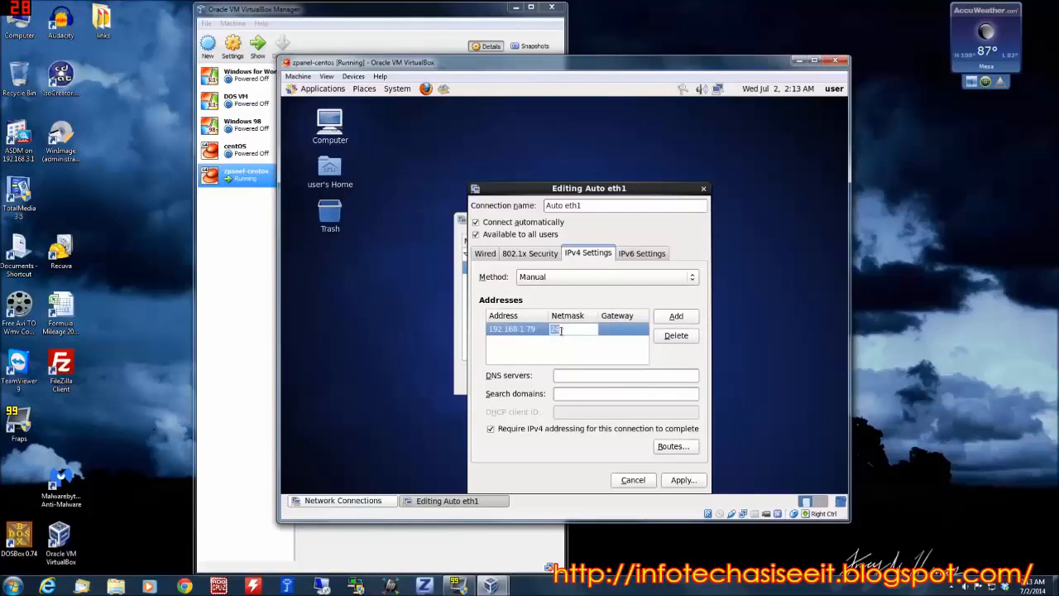
type("16")
key("Tab")
type("19")
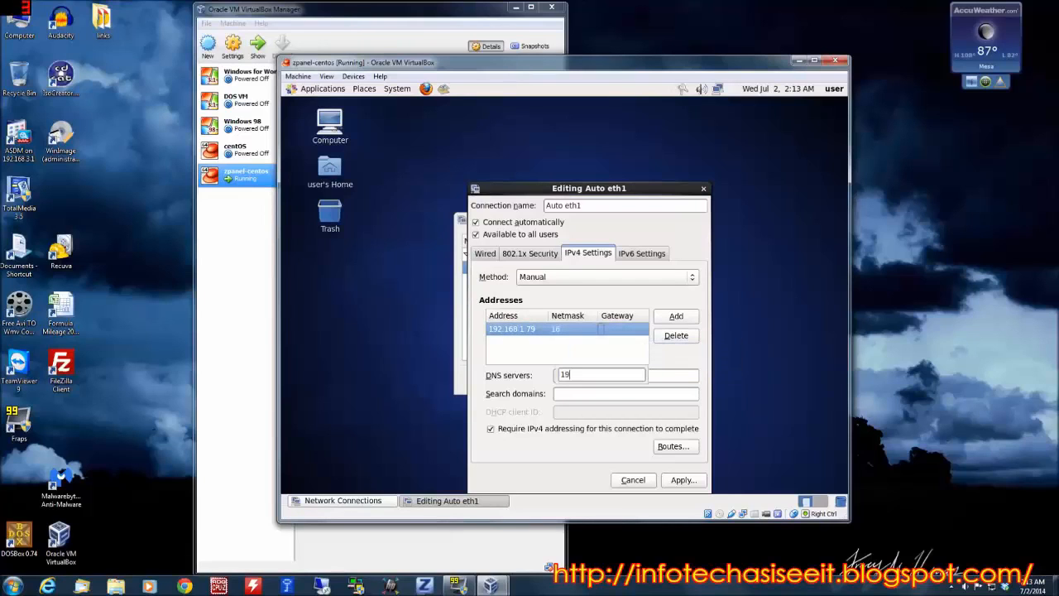
key("BackSpace")
key("BackSpace")
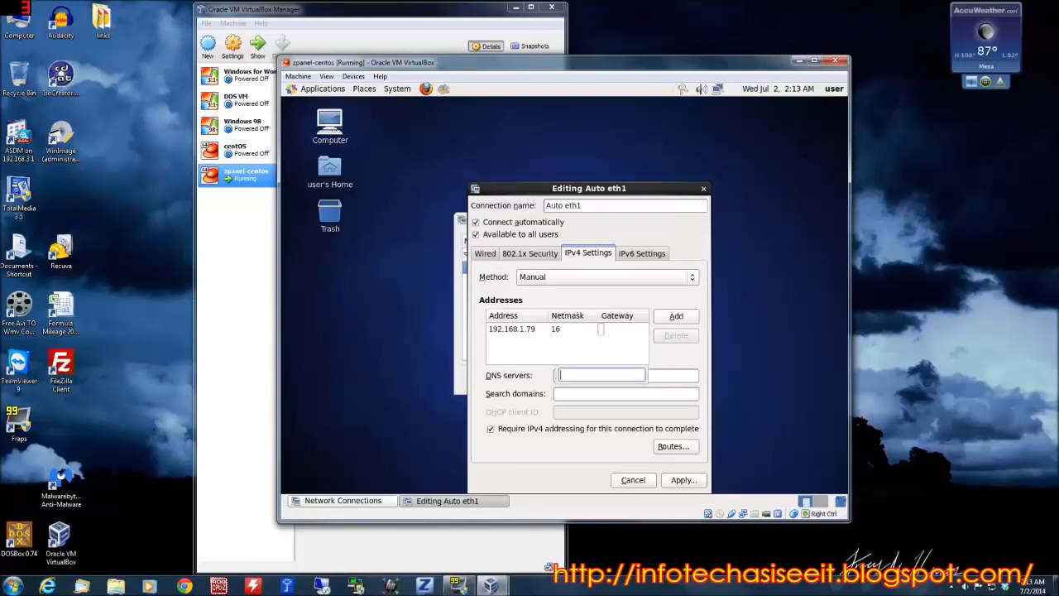
left_click(605, 330)
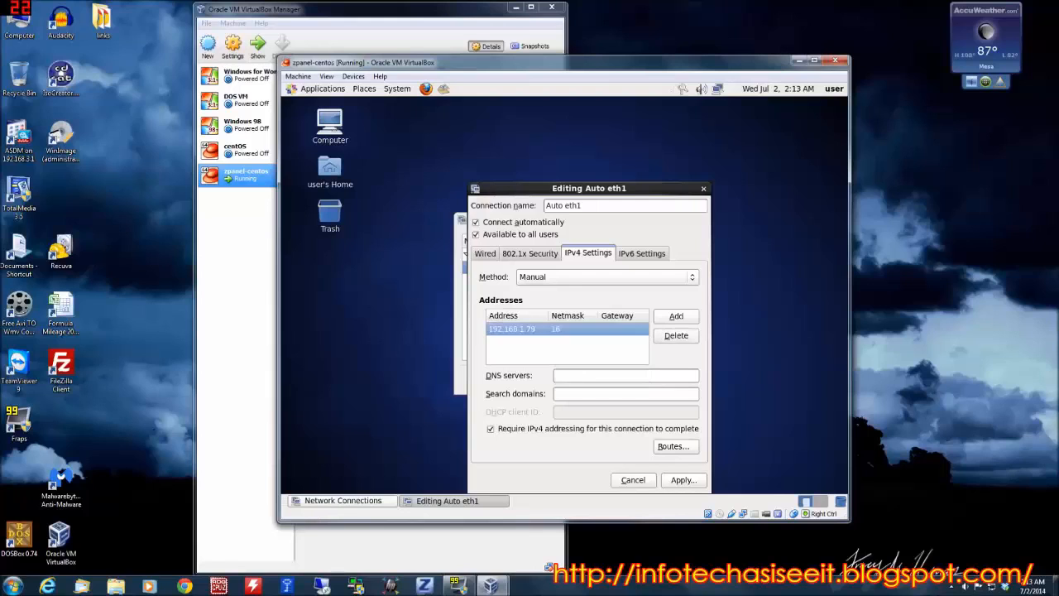
left_click(627, 330)
type("19")
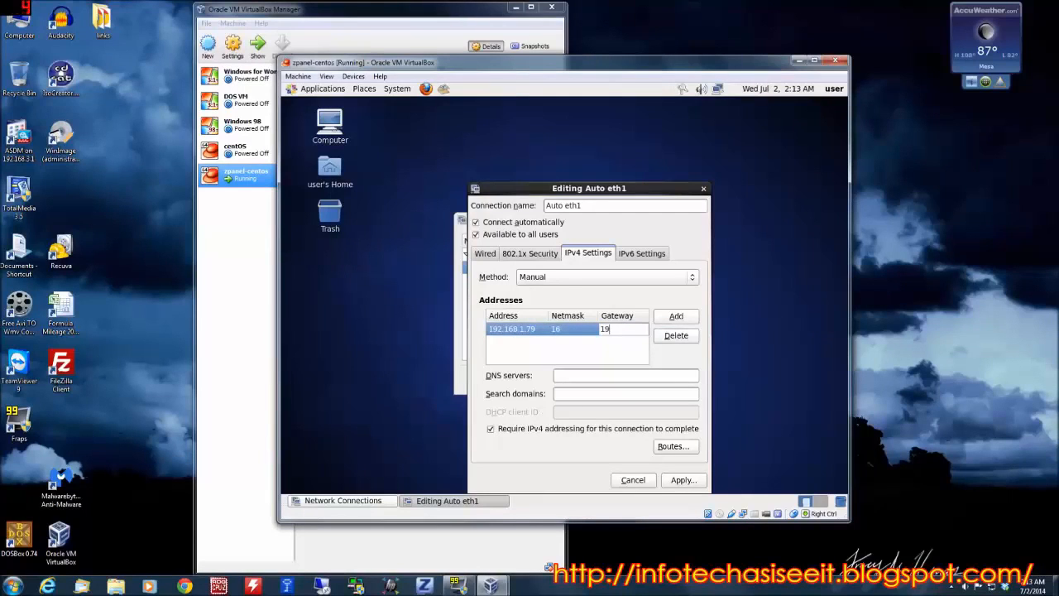
type("2.168.3.1")
Correct the IPv4 address of the entry to 192.168.3.79.
left_click(522, 330)
left_click(522, 330)
key("BackSpace")
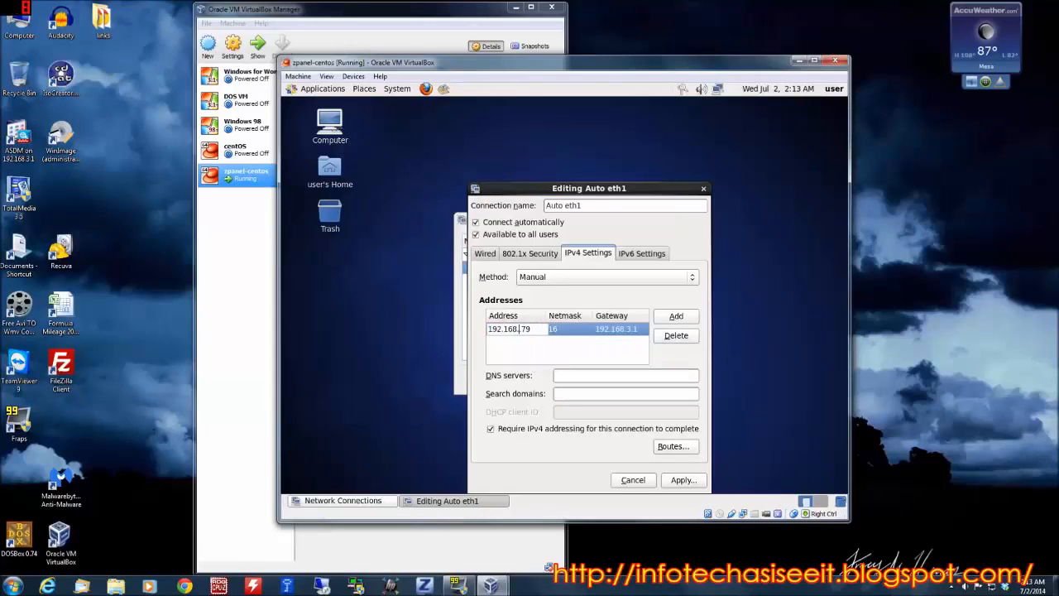
type("3.")
Set the DNS servers to 192.168.3.1,8.8.8.8, apply the Auto eth1 settings and close the connections list and the notification.
left_click(601, 374)
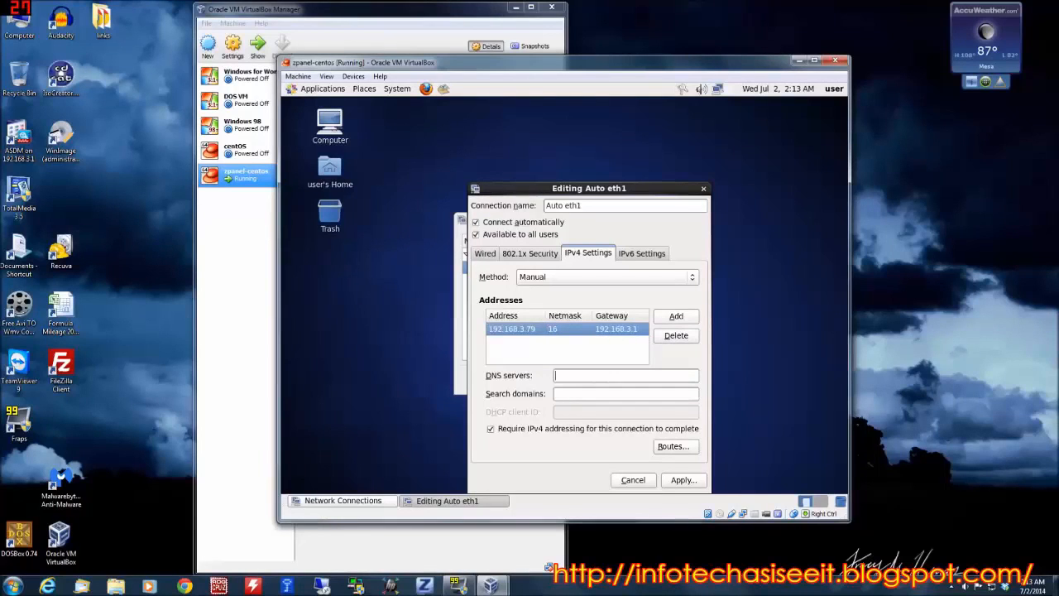
type("192")
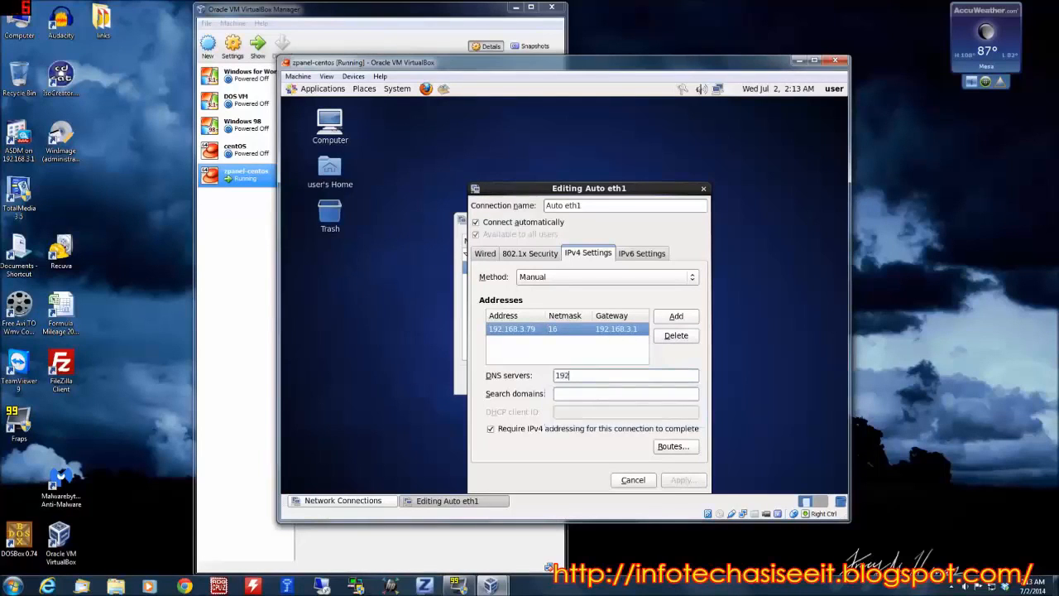
type(".168.3.1")
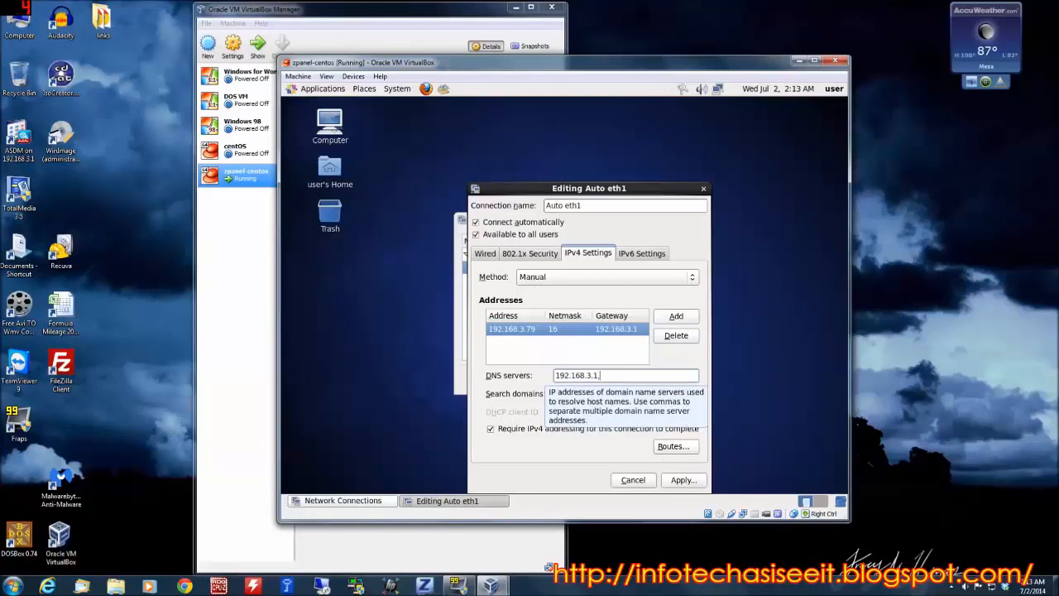
type("8.3.1,8.8.8.")
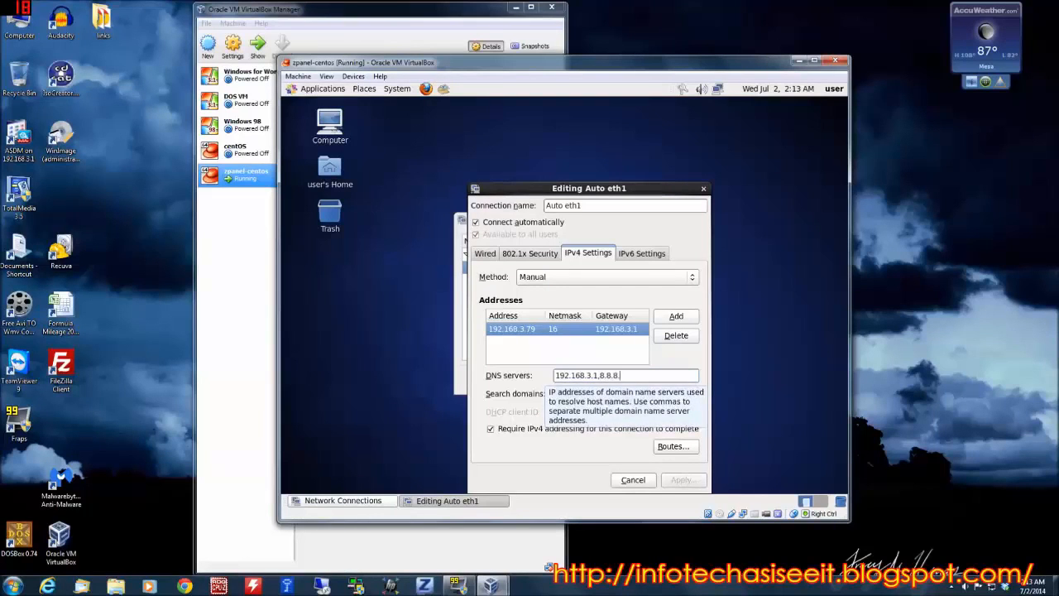
type("8")
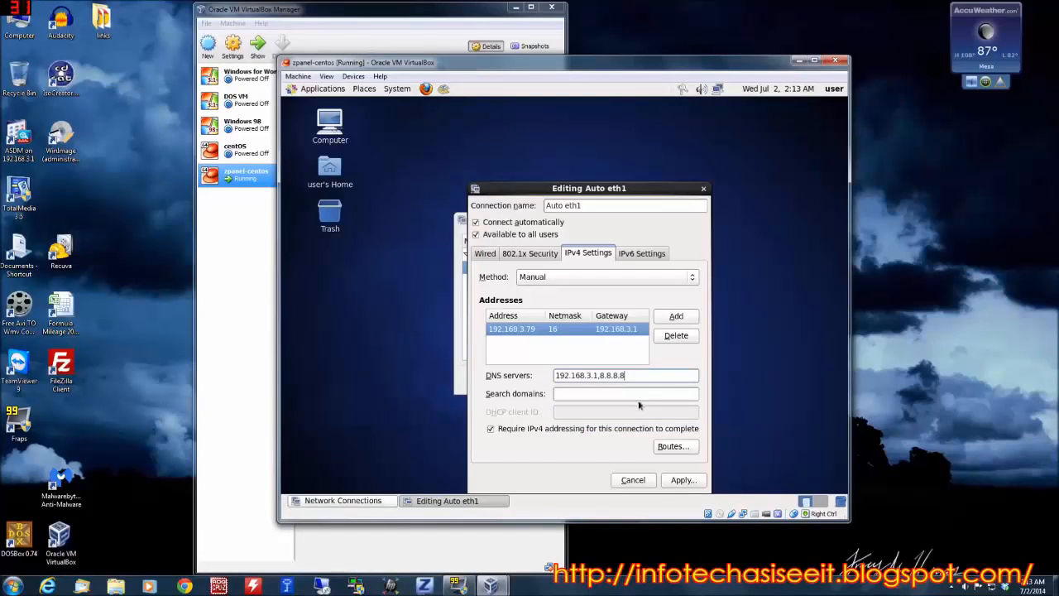
left_click(687, 481)
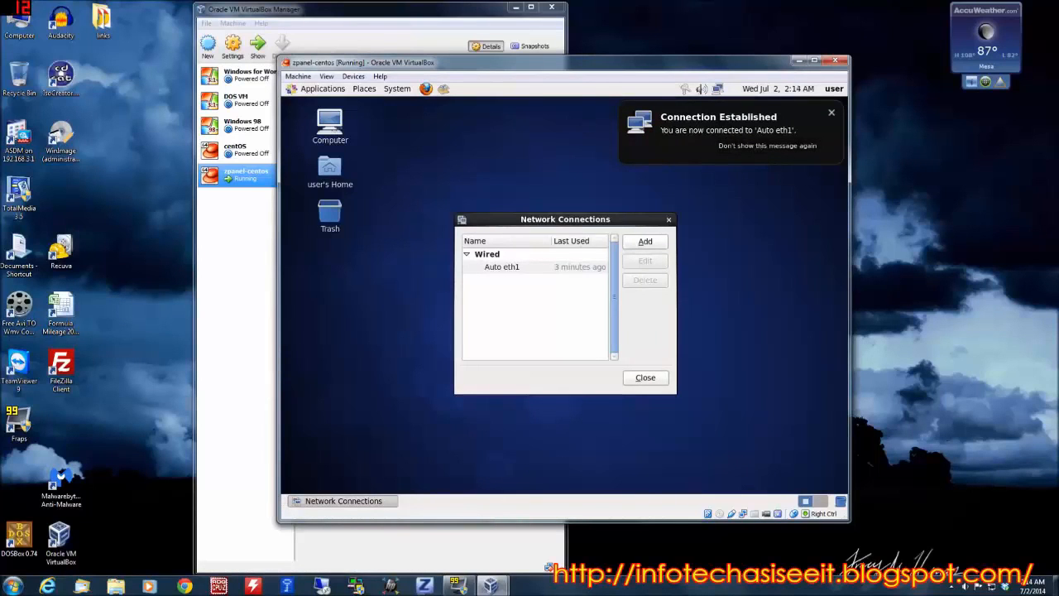
left_click(648, 379)
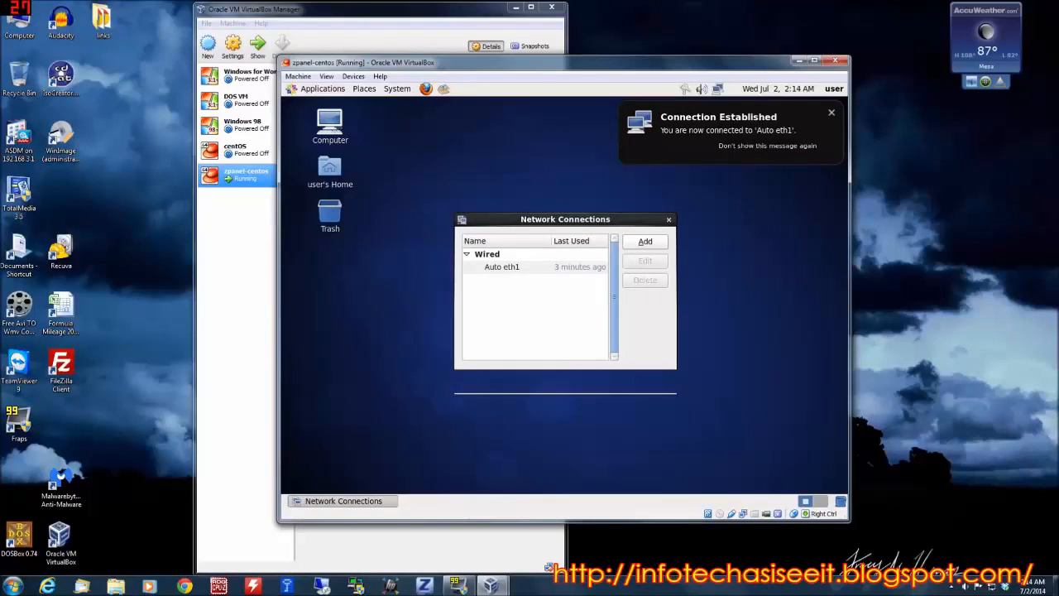
left_click(833, 114)
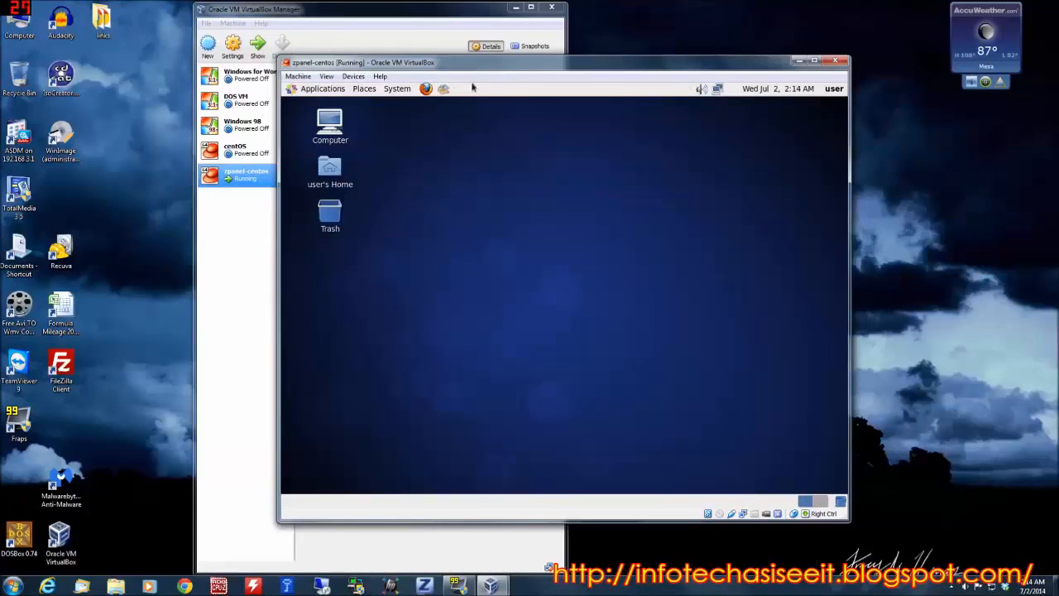
Open Firefox in the virtual machine and search Google for zpanel.
left_click(425, 88)
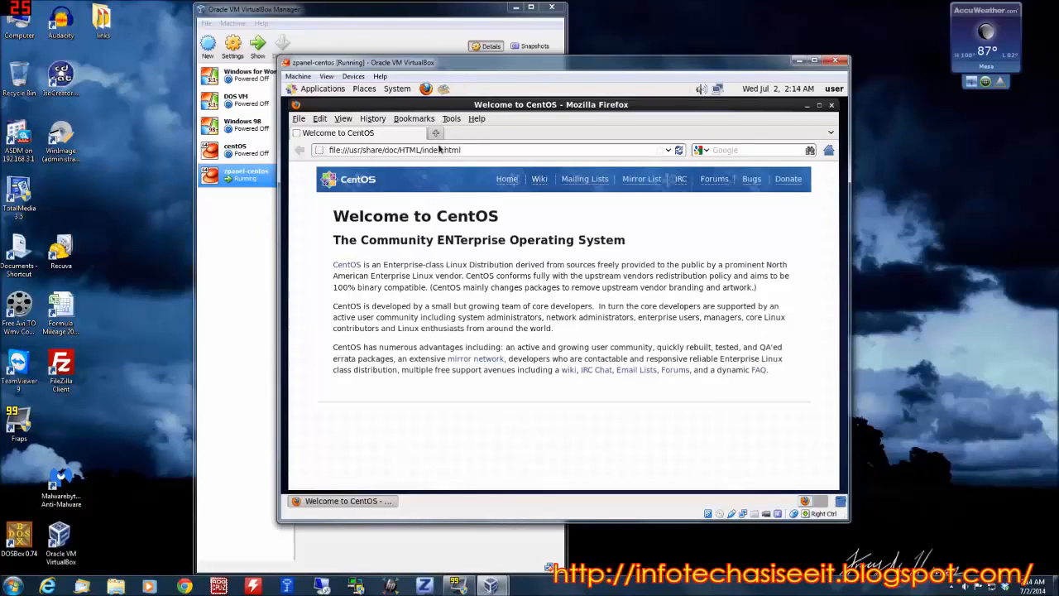
left_click(717, 150)
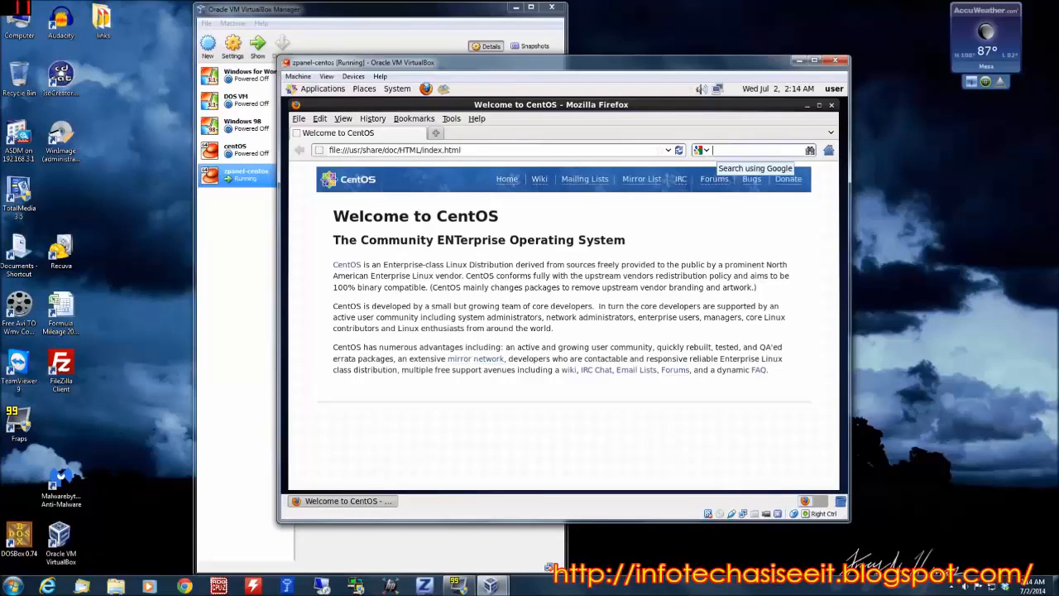
type("zp")
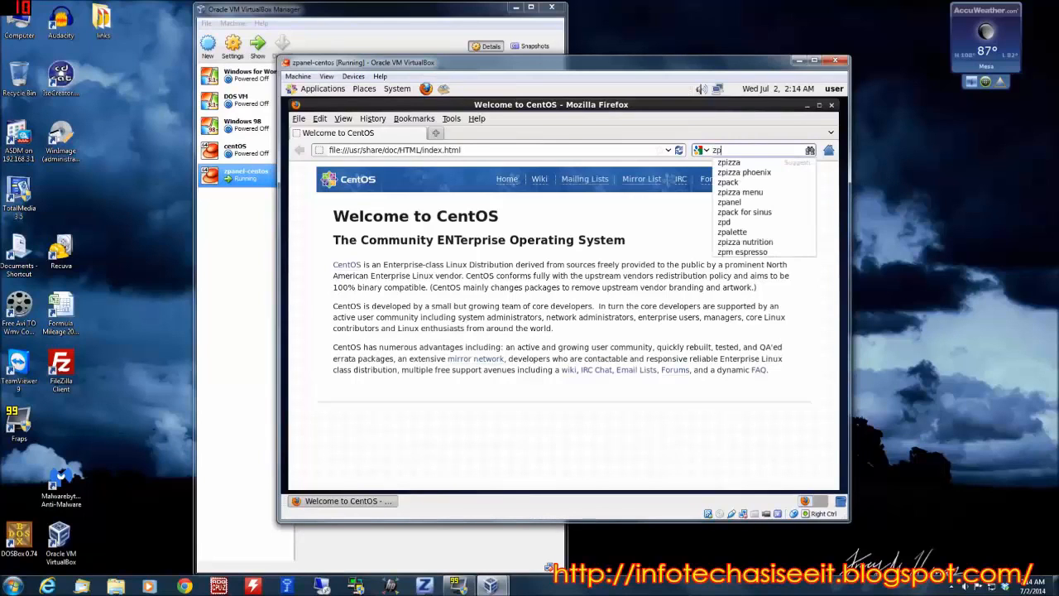
type("anel")
key("Return")
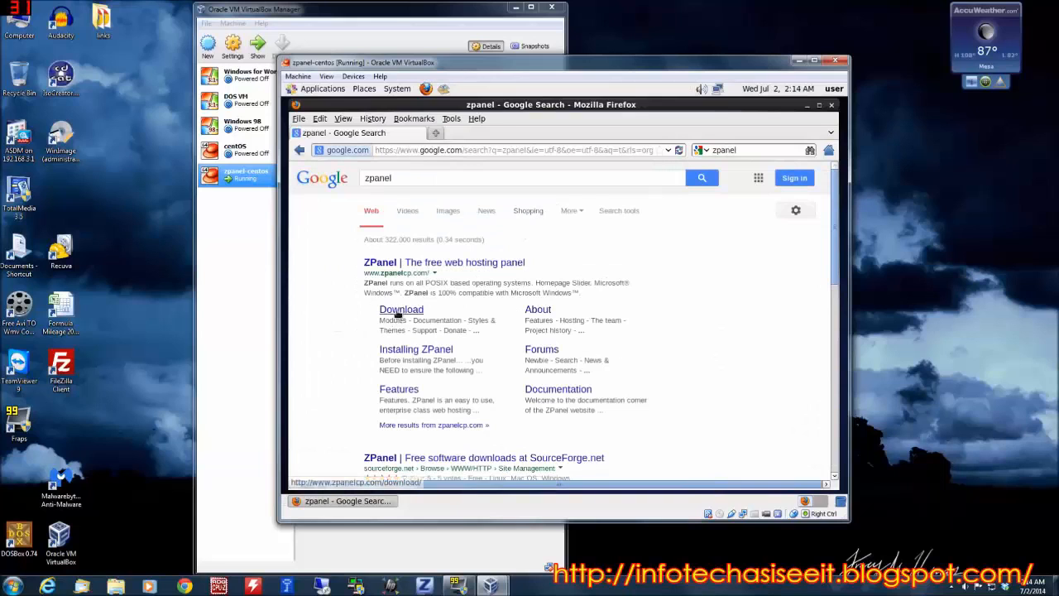
Open the ZPanel download page and copy the Linux installer command for CentOS.
left_click(397, 312)
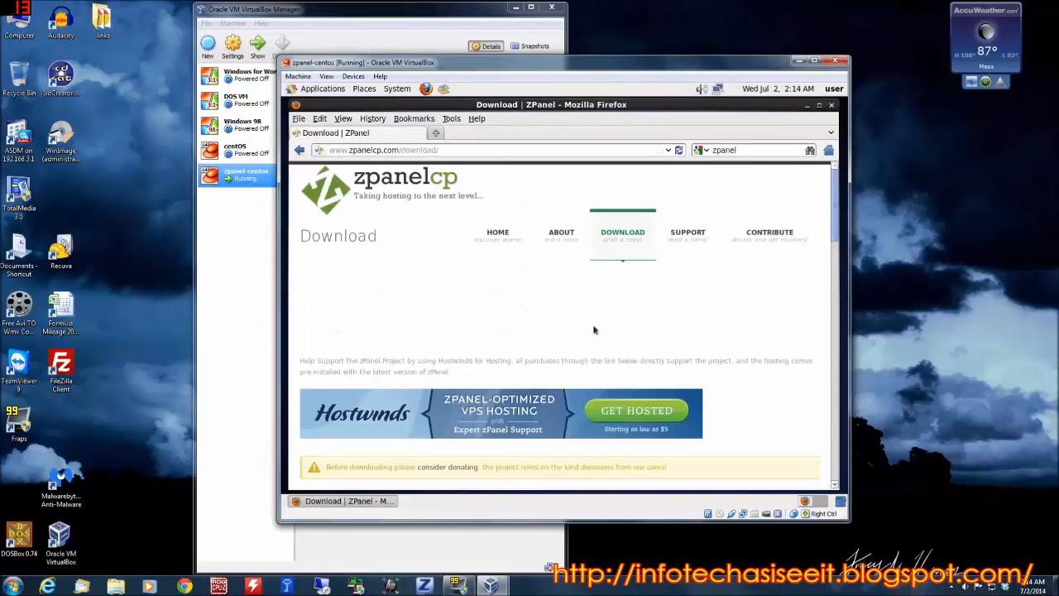
scroll(594, 330, "down", 5)
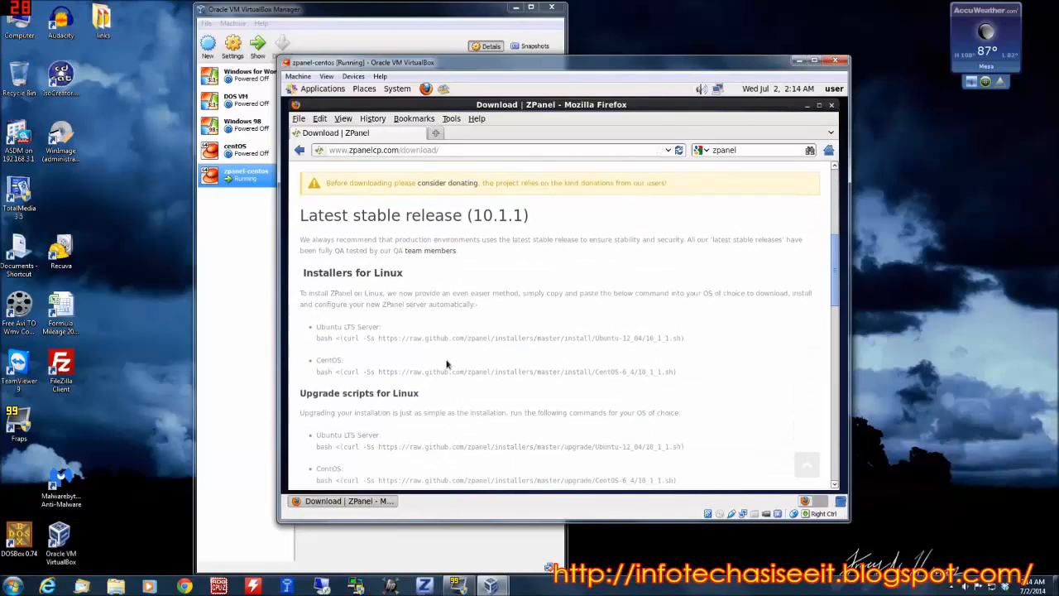
scroll(389, 341, "down", 1)
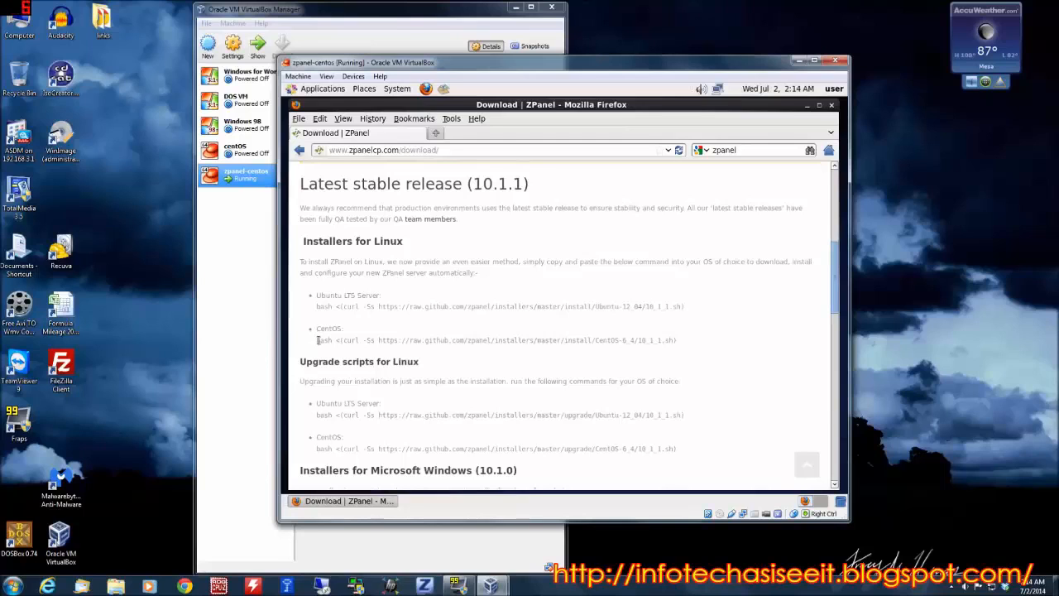
left_click_drag(318, 340, 474, 353)
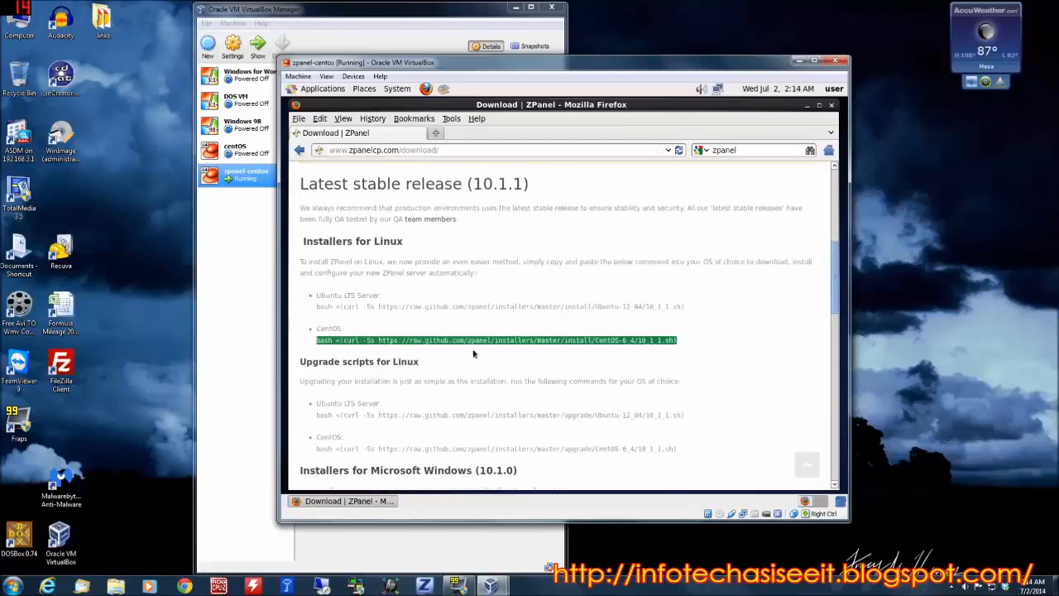
right_click(575, 342)
left_click(630, 354)
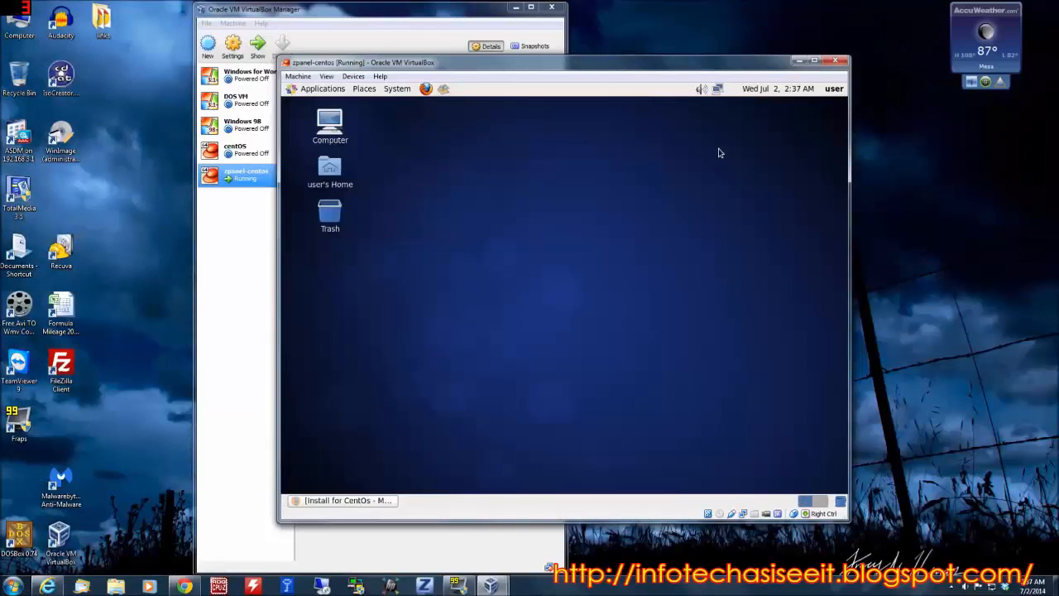
Open a terminal in the virtual machine and switch to the root account with su, entering the root password.
left_click(321, 89)
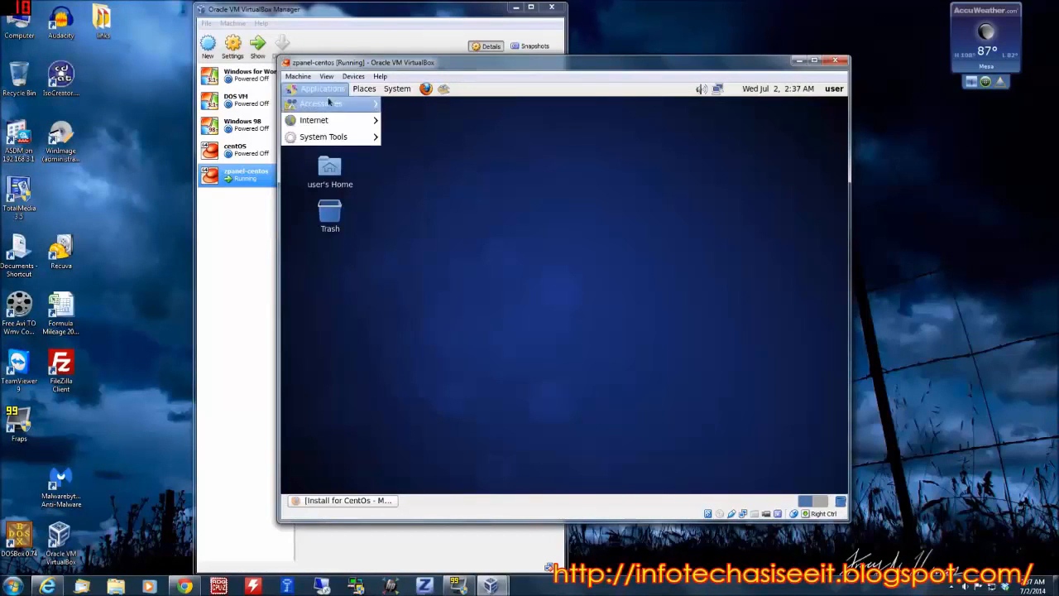
mouse_move(342, 126)
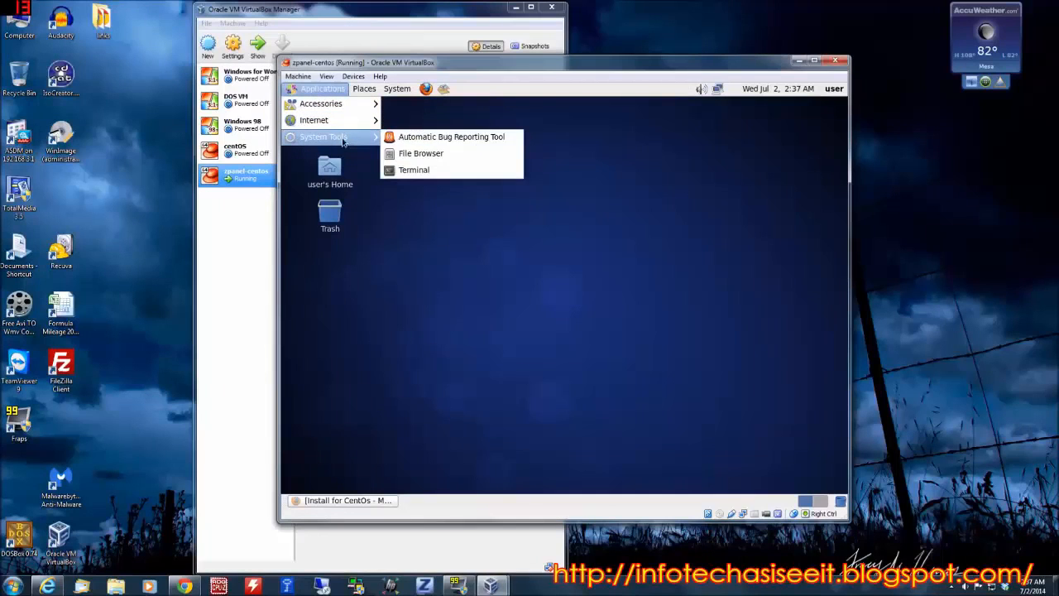
left_click(418, 171)
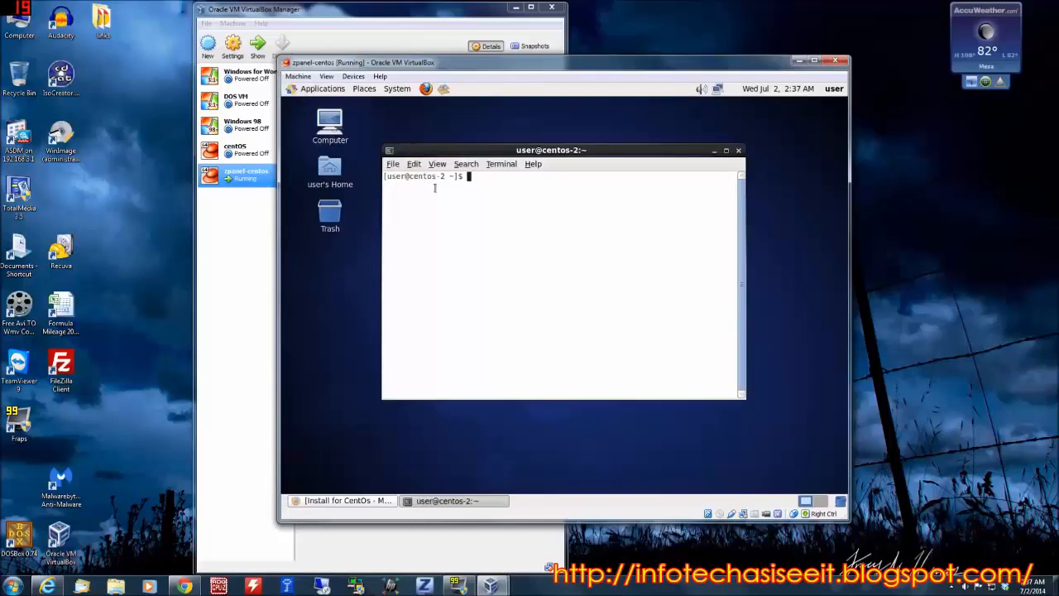
type("su")
key("Return")
key("Return")
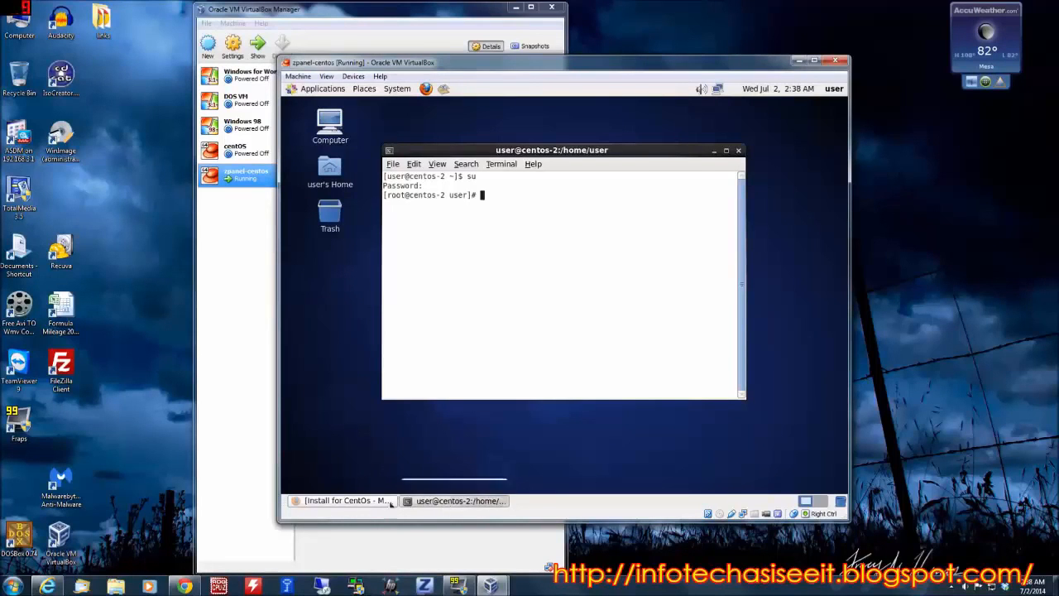
Return to the Install for CentOs page in Firefox and review the commands for installing ZPanel 10.1.1.
left_click(352, 500)
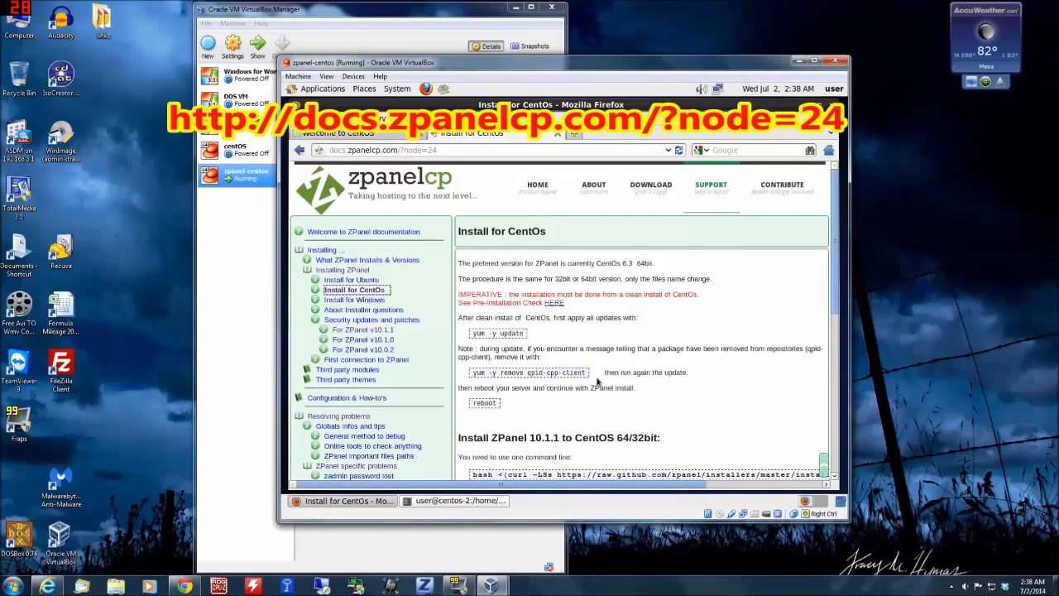
scroll(672, 384, "down", 1)
scroll(753, 297, "down", 1)
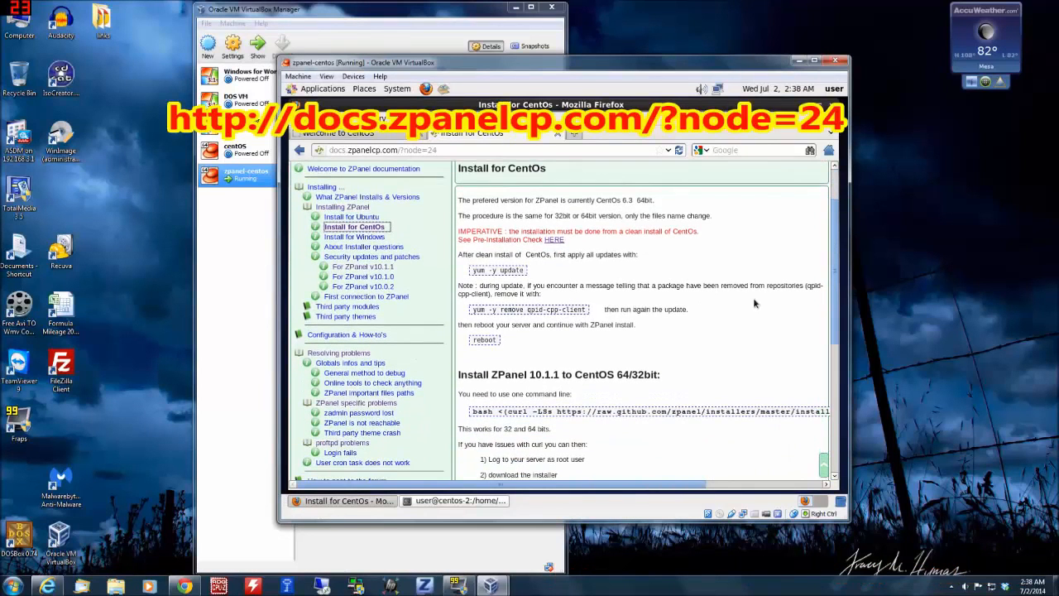
scroll(753, 297, "down", 1)
scroll(609, 326, "down", 3)
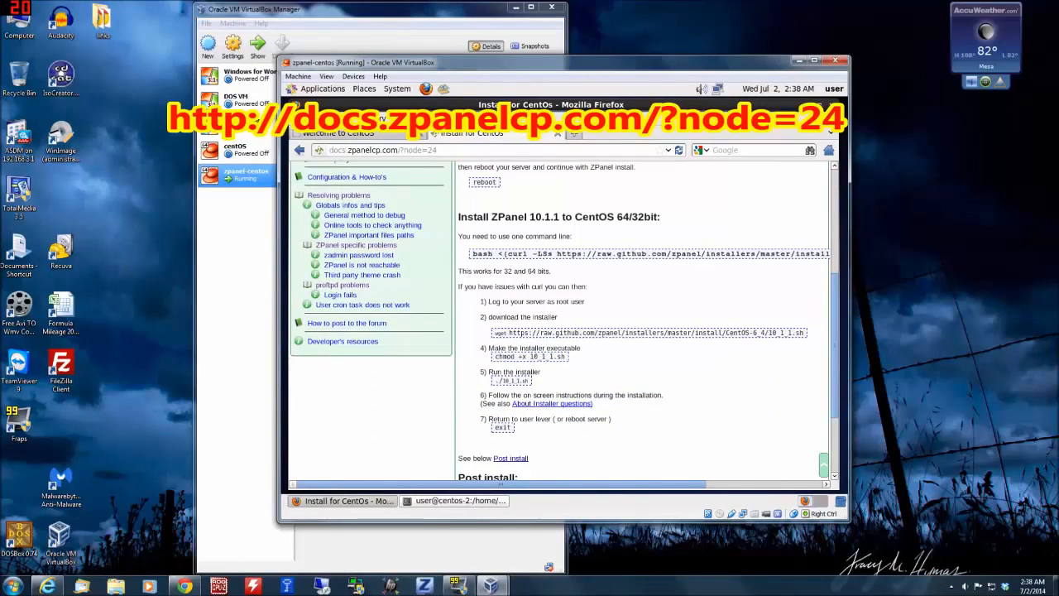